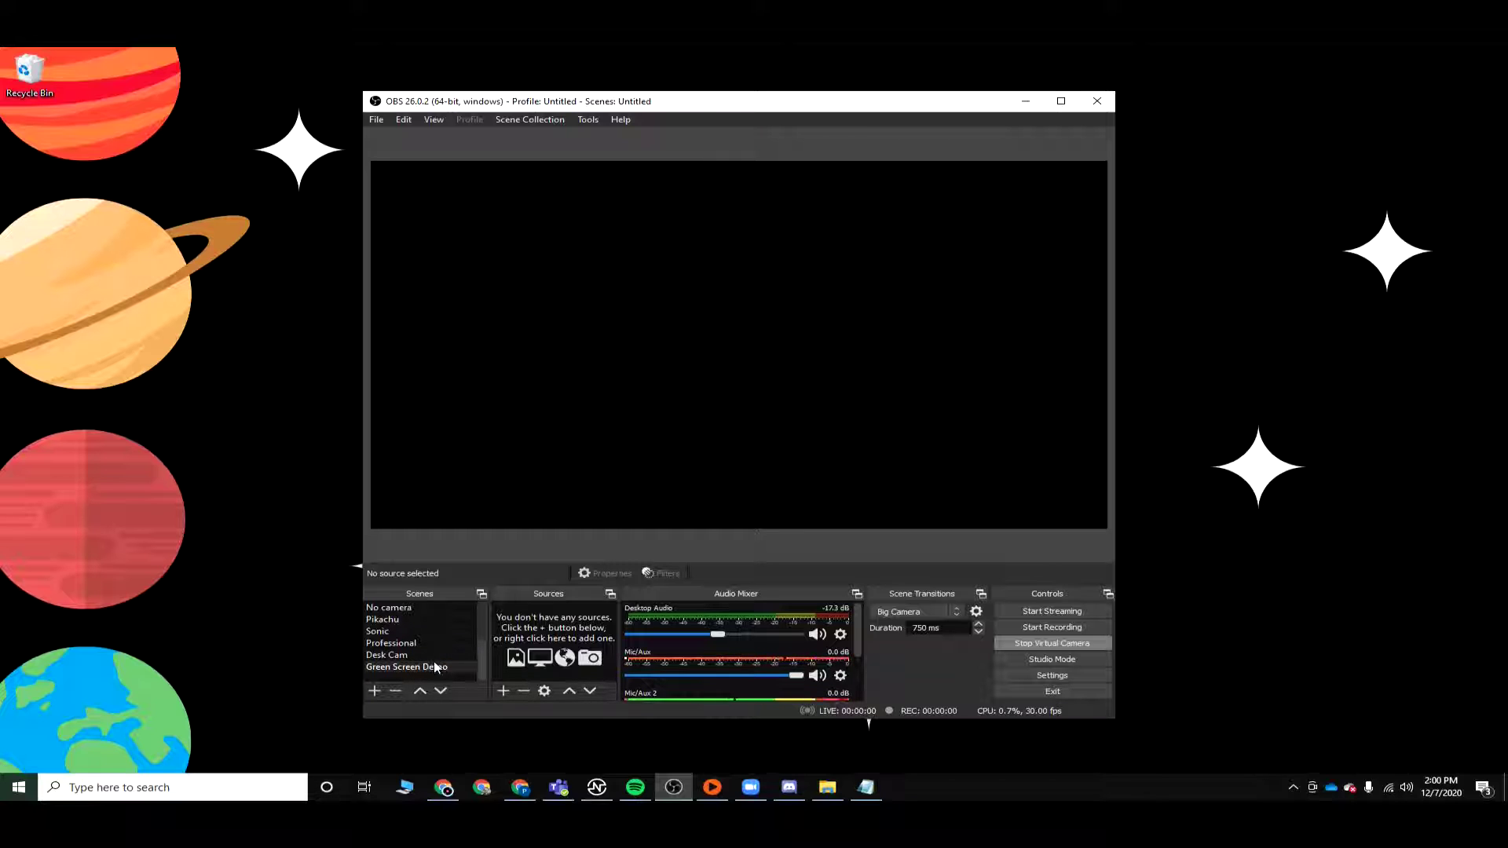
Add the existing Full HD Webcam as a visible Video Capture Device source in the Green Screen Demo scene.
{"action": "left_click", "coordinate": [502, 690]}
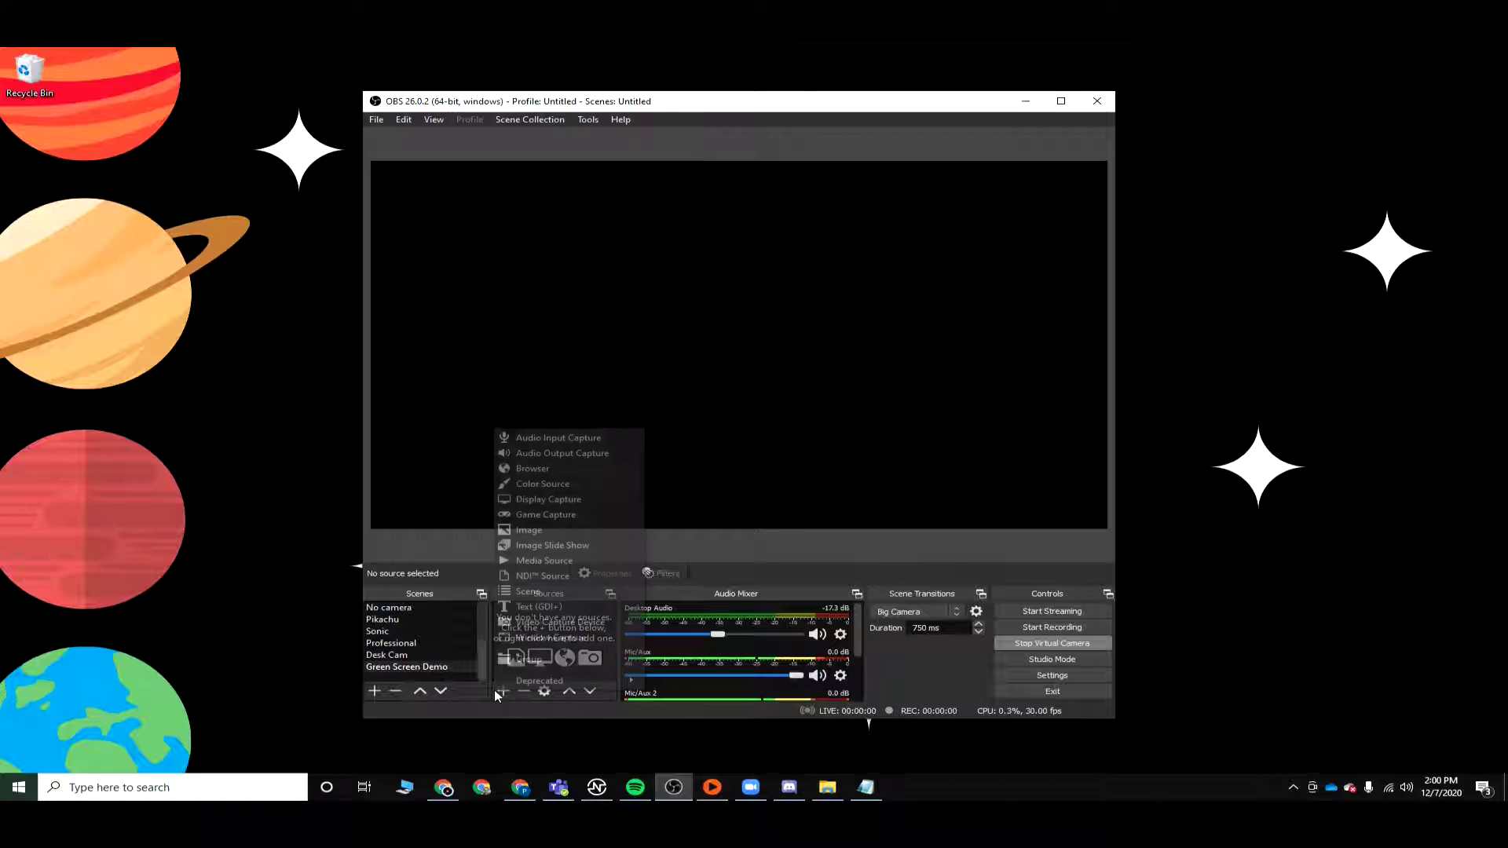
{"action": "left_click", "coordinate": [582, 621]}
{"action": "left_click", "coordinate": [638, 355]}
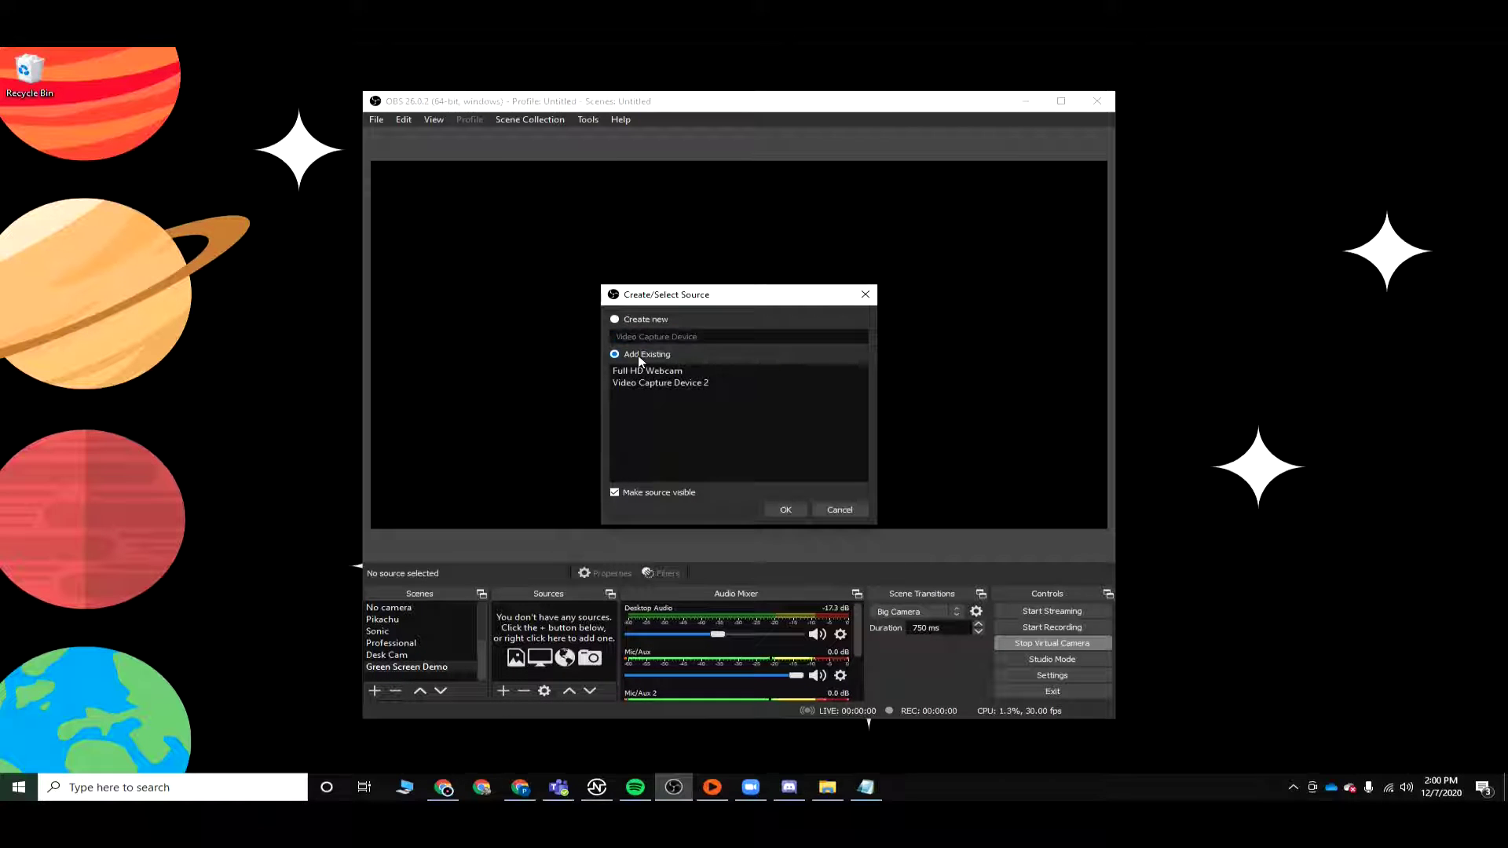
{"action": "left_click", "coordinate": [641, 371]}
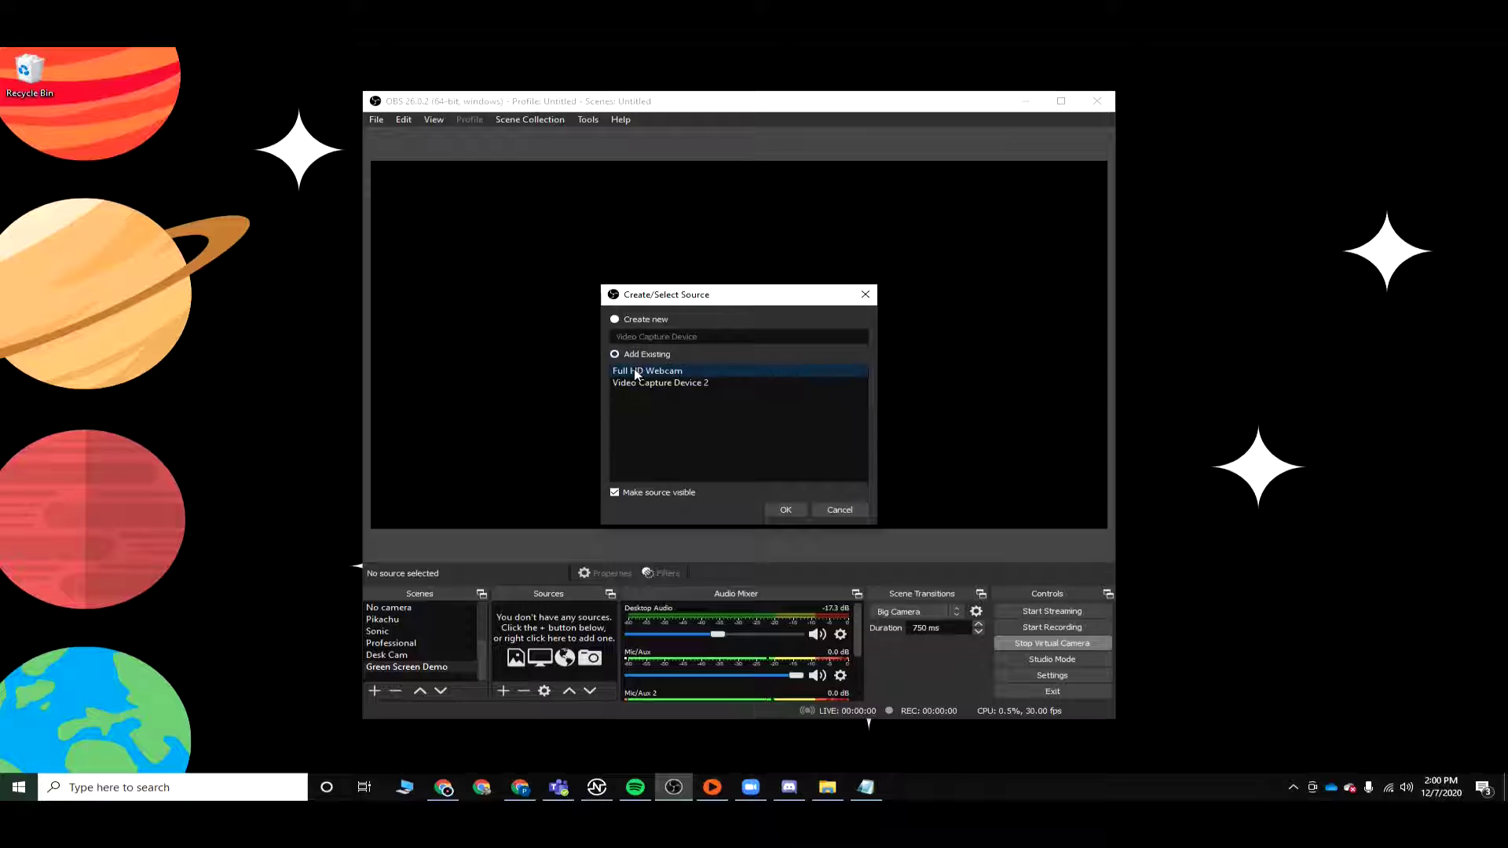
{"action": "left_click", "coordinate": [786, 511]}
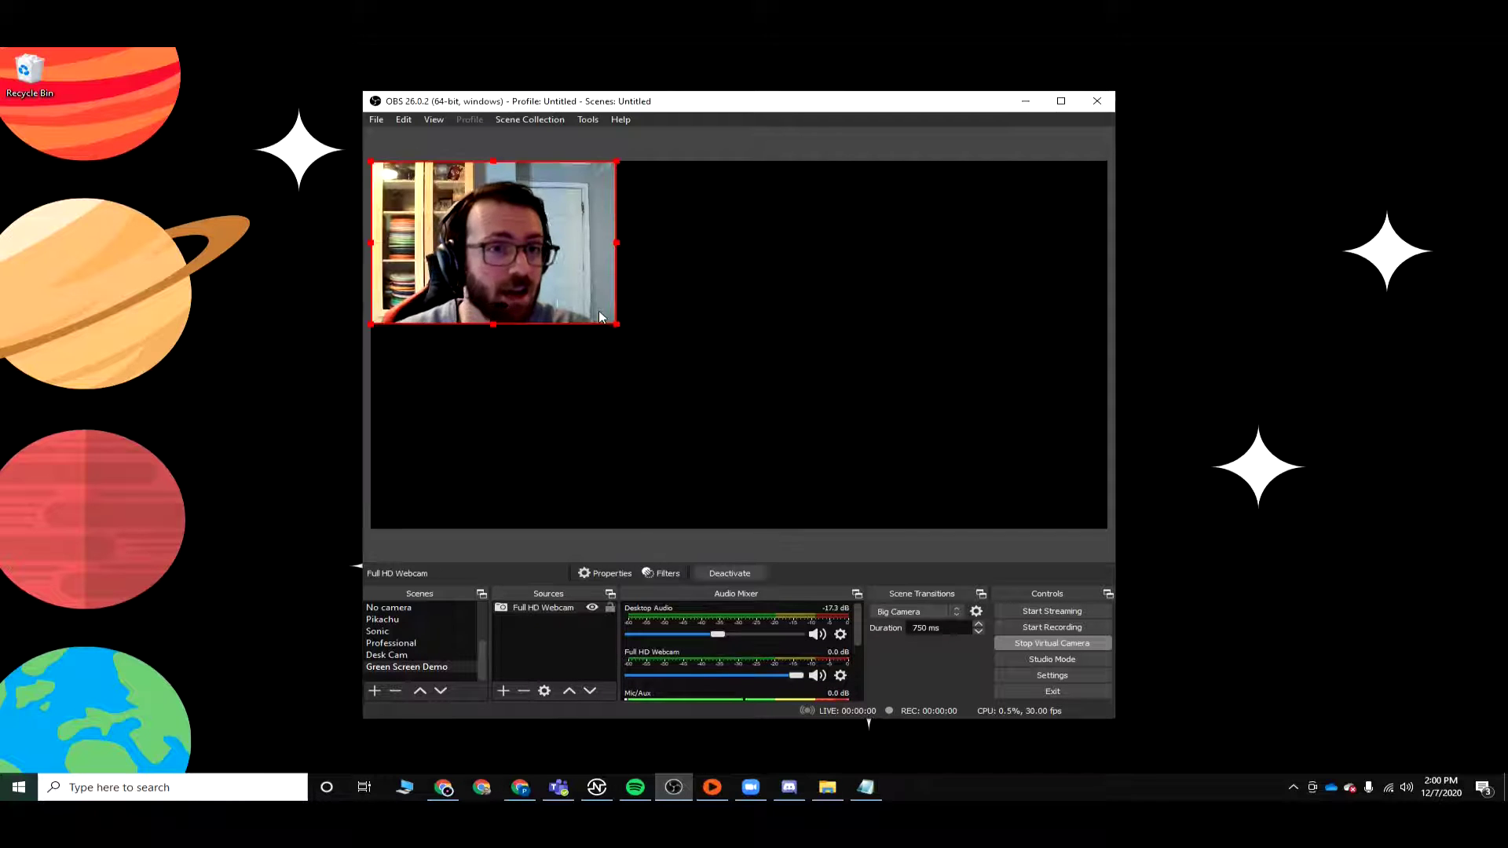
Enlarge the webcam image to the full canvas height and centre it horizontally on the canvas.
{"action": "left_click_drag", "start_coordinate": [617, 323], "coordinate": [828, 528]}
{"action": "left_click_drag", "start_coordinate": [679, 425], "coordinate": [783, 425]}
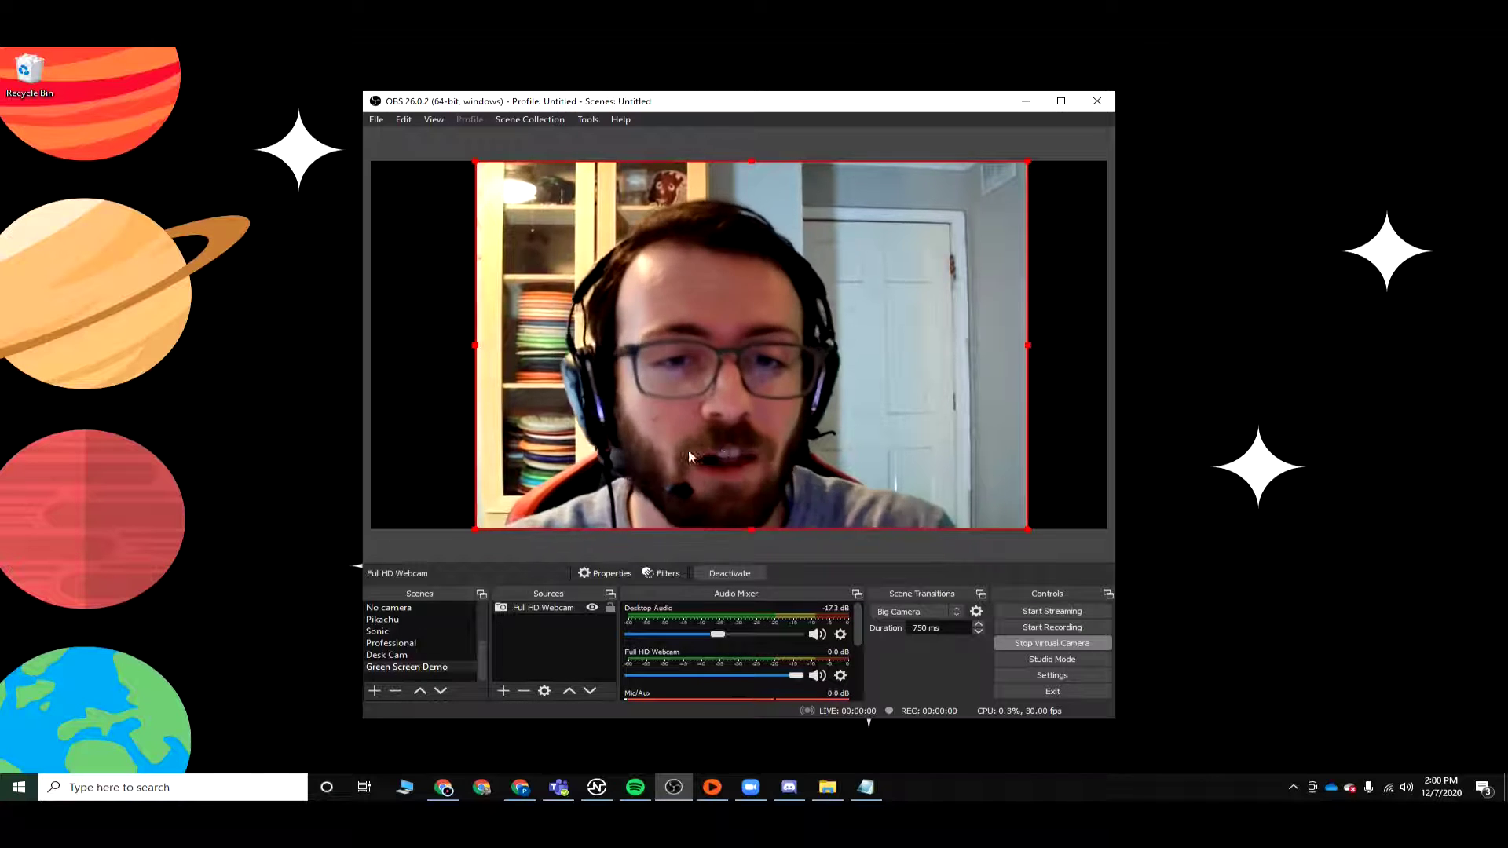
{"action": "left_click", "coordinate": [542, 545]}
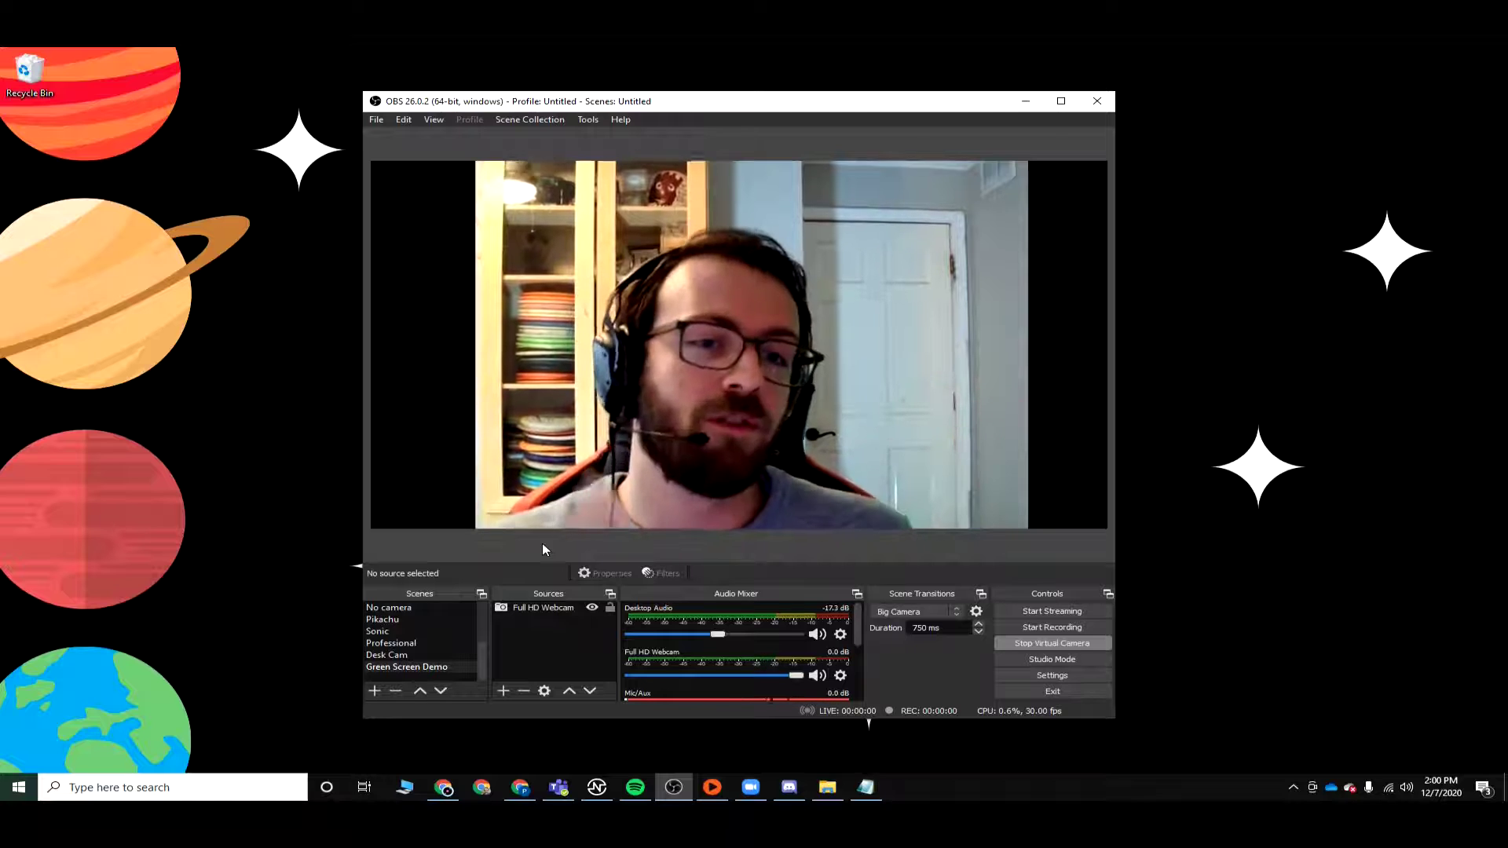
Add the existing Monitor 1 display capture as a visible source in the scene.
{"action": "left_click", "coordinate": [503, 690]}
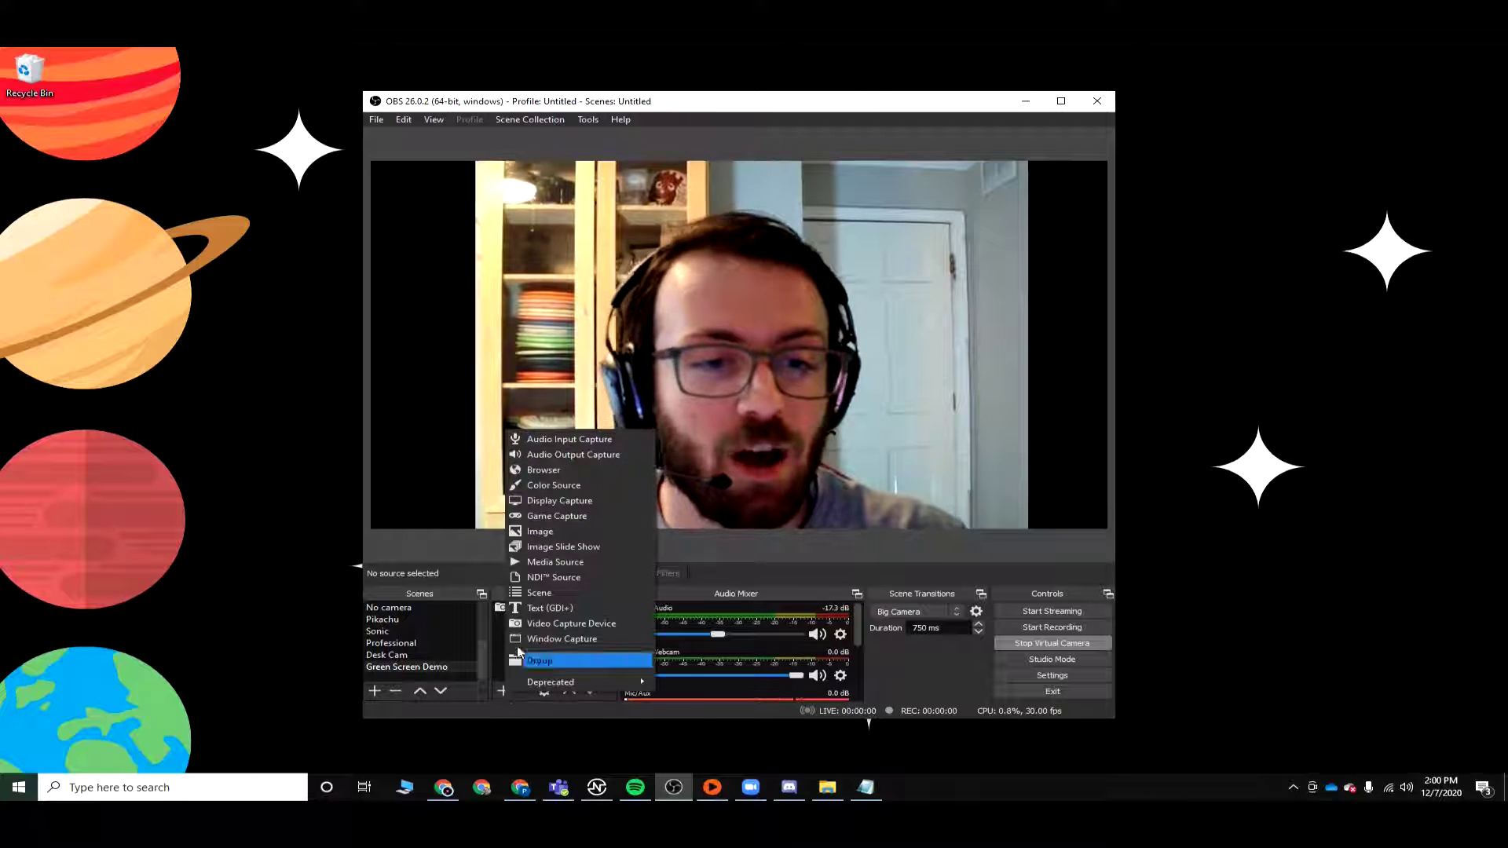
{"action": "left_click", "coordinate": [554, 507]}
{"action": "left_click", "coordinate": [615, 354]}
{"action": "left_click", "coordinate": [642, 370]}
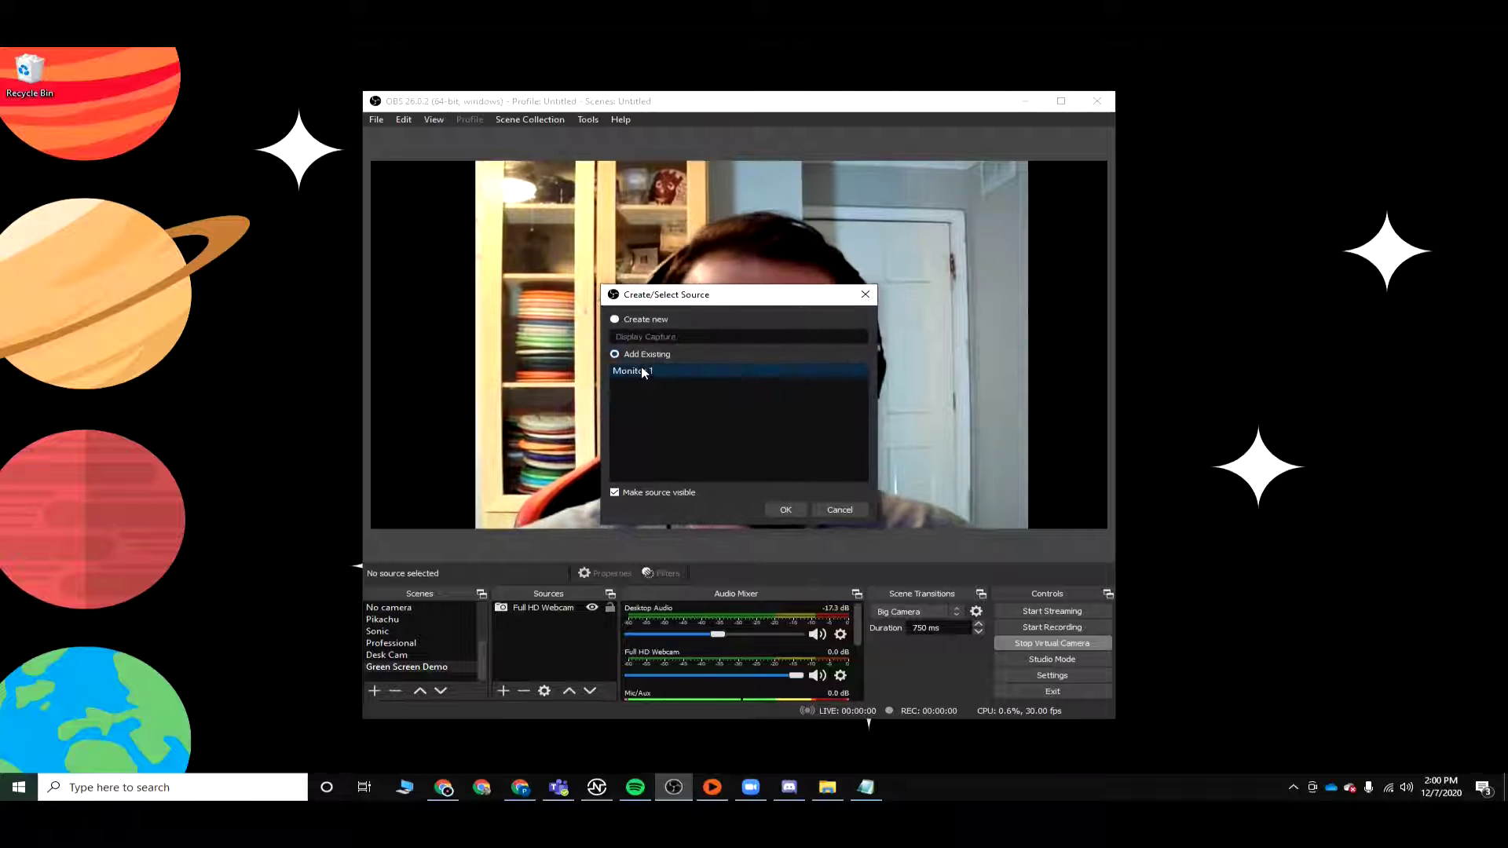
{"action": "left_click", "coordinate": [786, 510]}
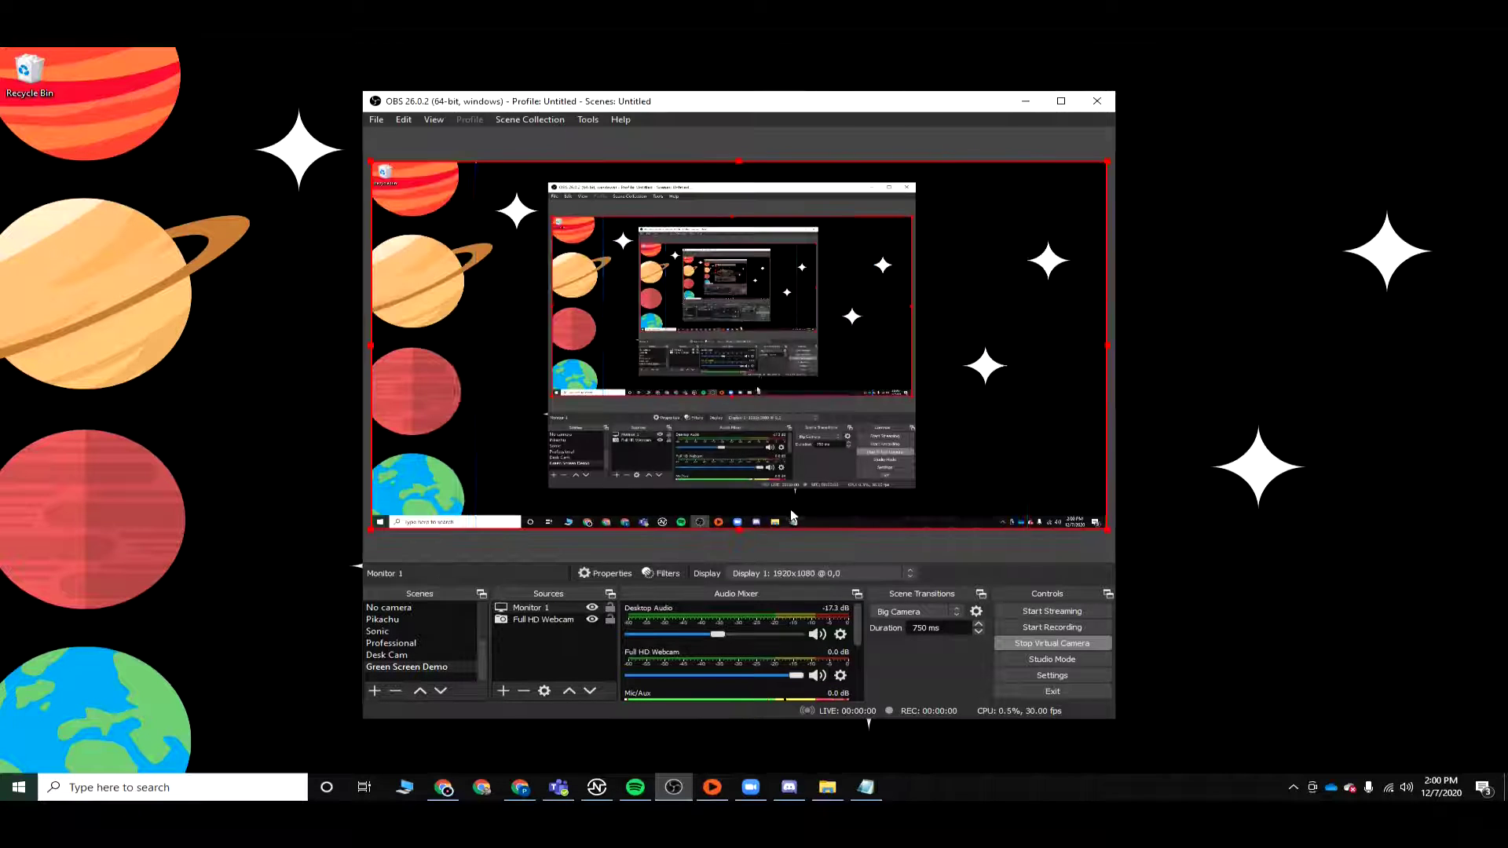
Order the Full HD Webcam source above Monitor 1 and shrink it into the lower-left corner of the canvas.
{"action": "left_click", "coordinate": [548, 620]}
{"action": "left_click_drag", "start_coordinate": [550, 624], "coordinate": [545, 610]}
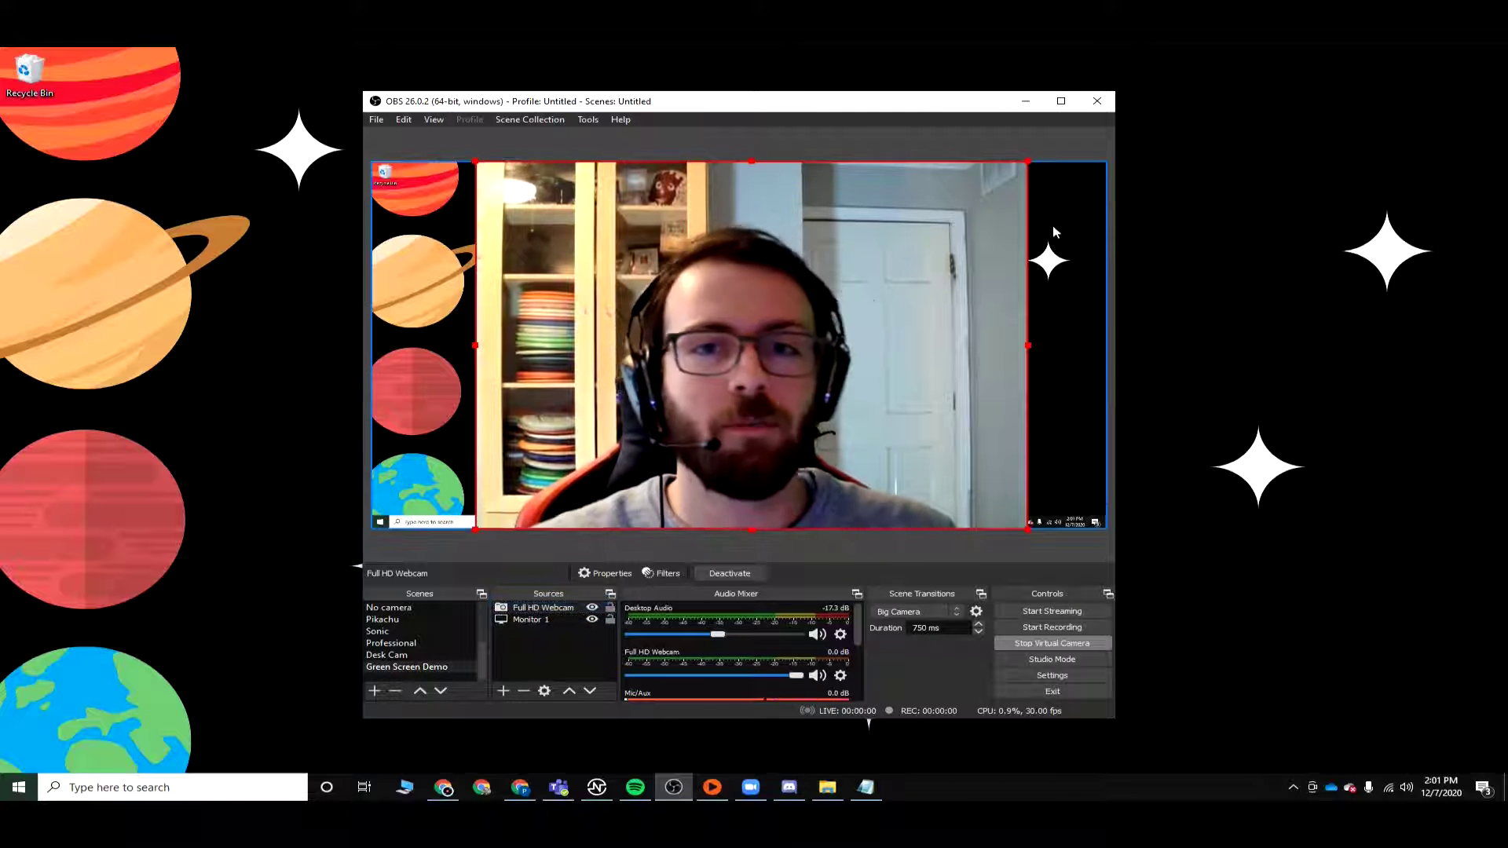
{"action": "left_click_drag", "start_coordinate": [1024, 163], "coordinate": [630, 422]}
{"action": "left_click_drag", "start_coordinate": [564, 481], "coordinate": [464, 480]}
{"action": "left_click", "coordinate": [607, 547]}
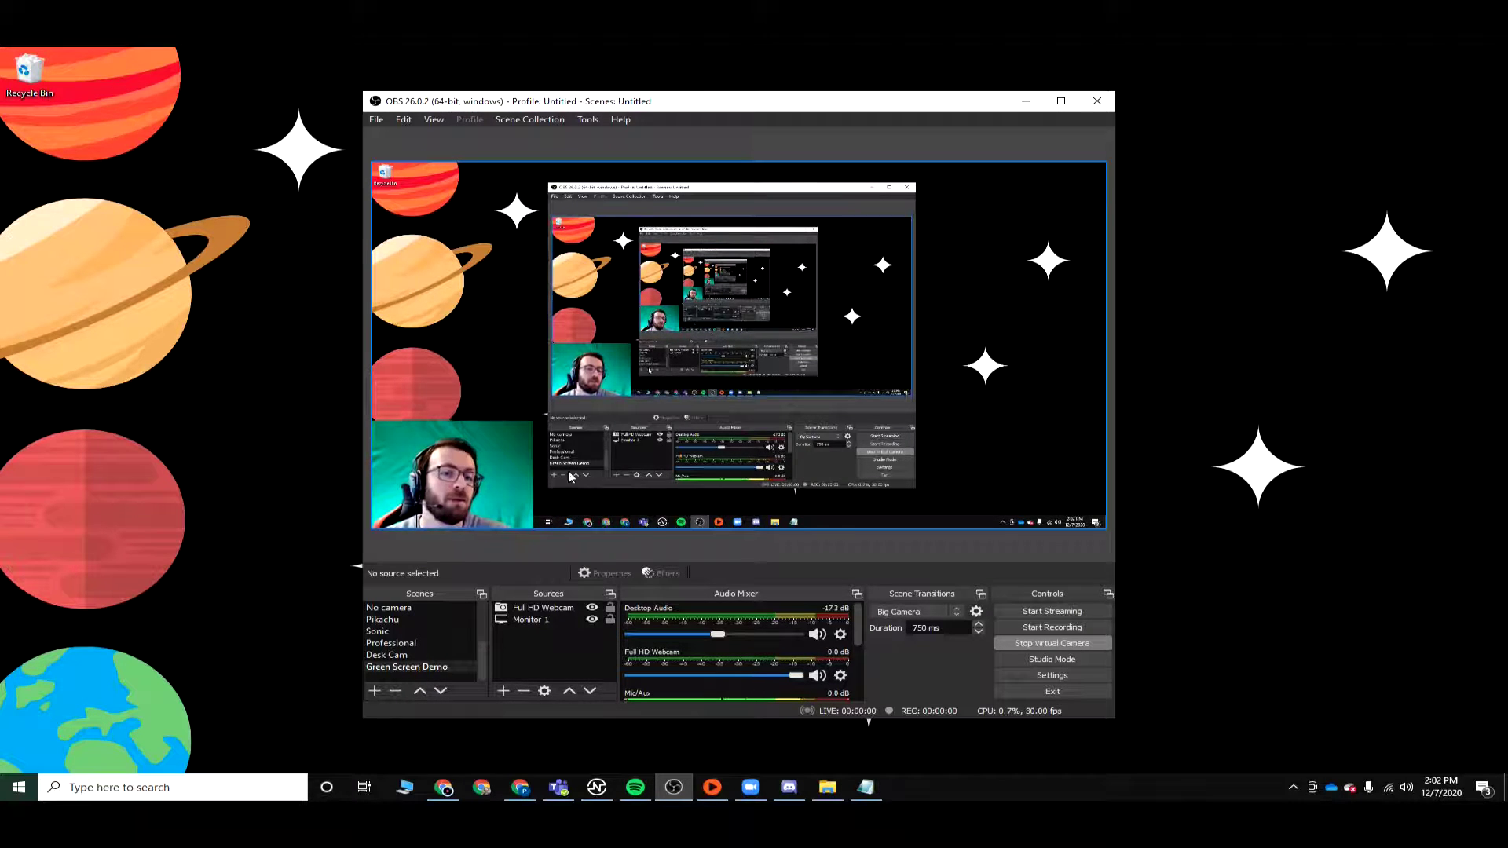
Add a Chroma Key effect filter with its default name to the Full HD Webcam source.
{"action": "right_click", "coordinate": [542, 609]}
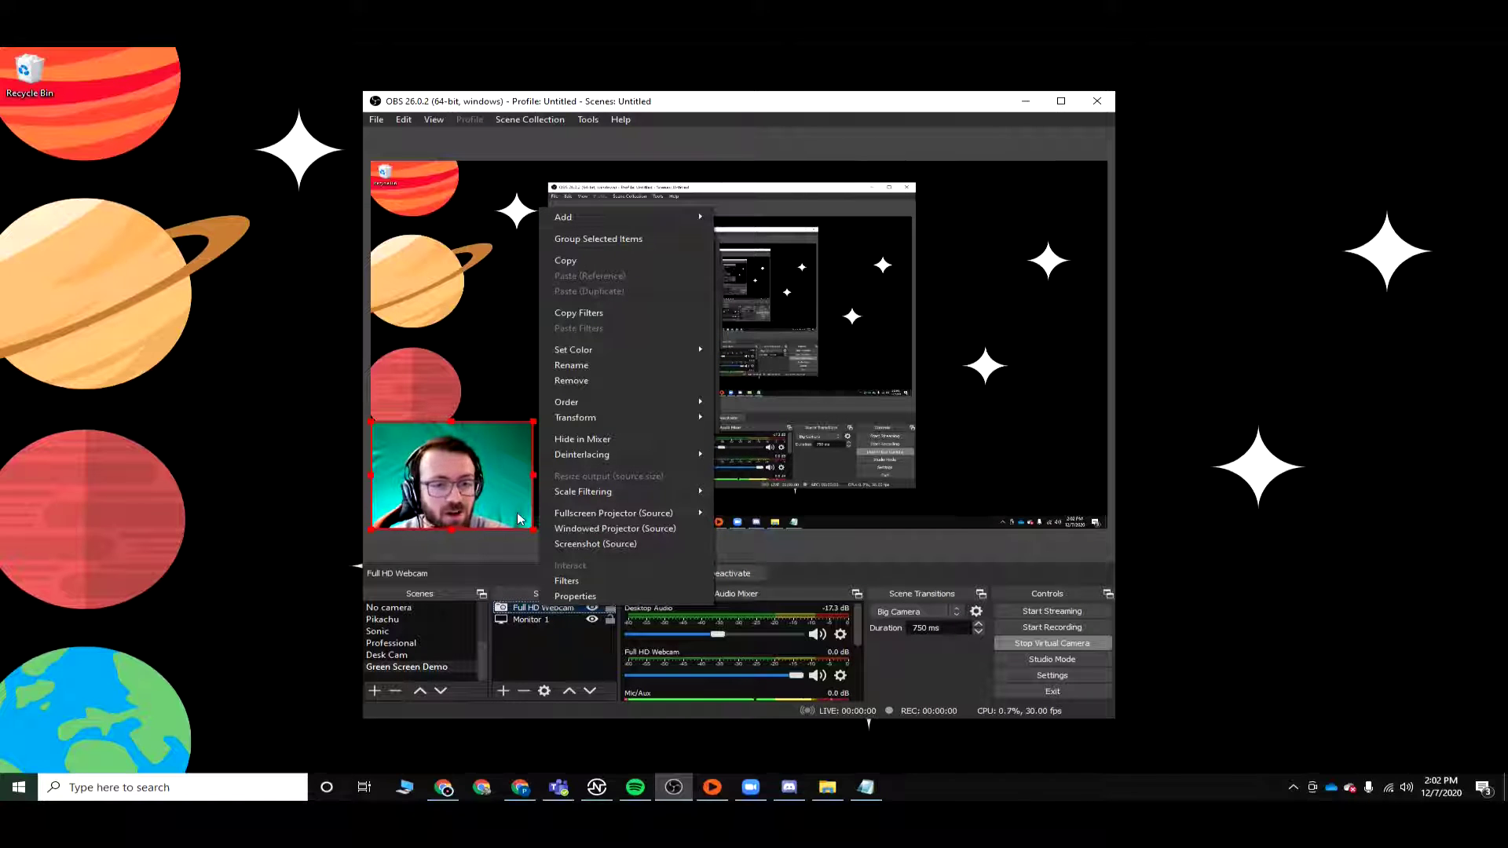
{"action": "left_click", "coordinate": [595, 582]}
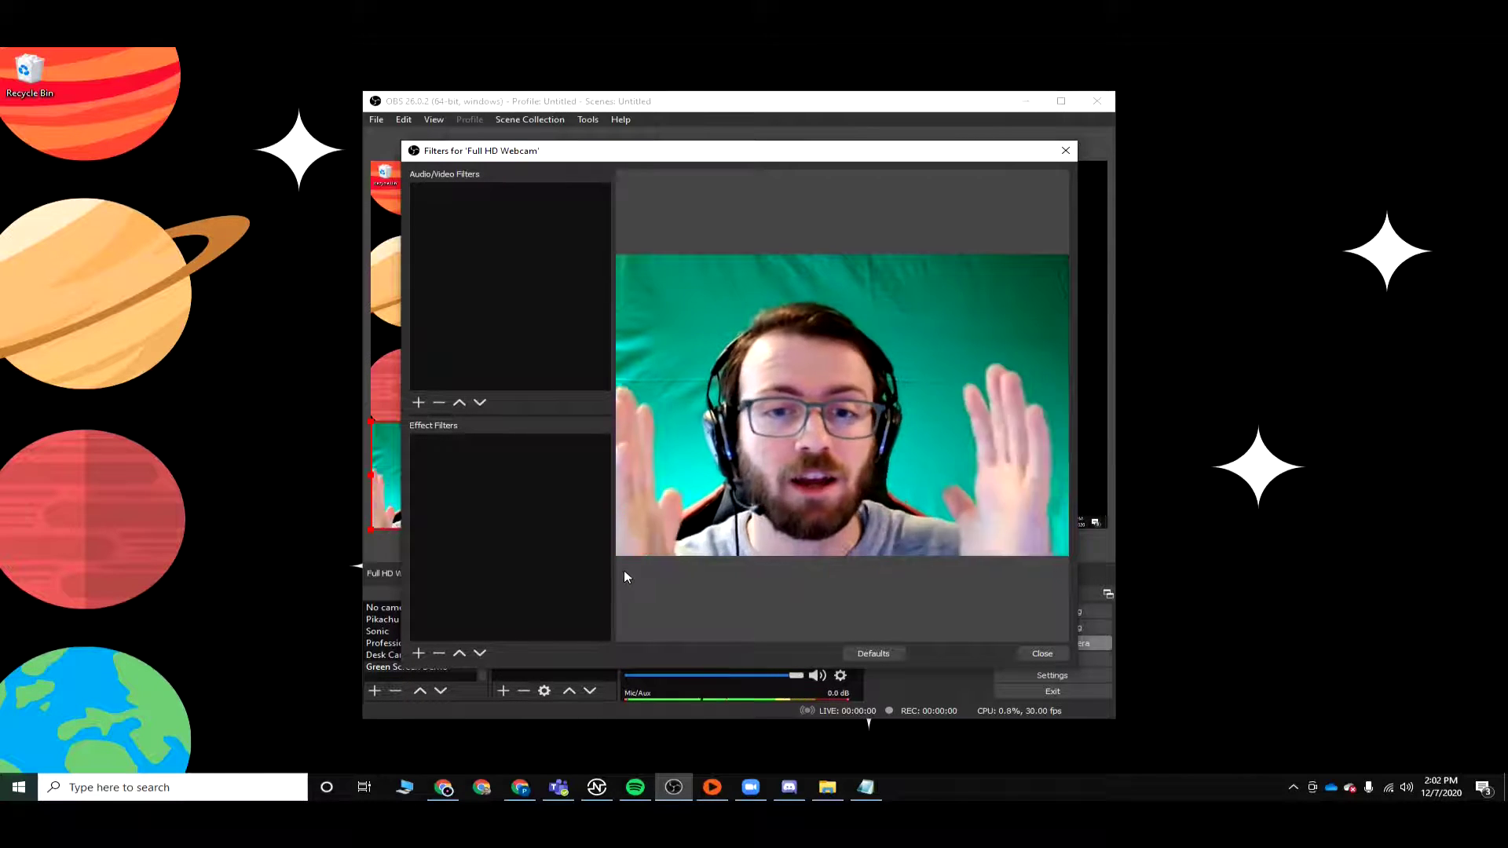
{"action": "left_click", "coordinate": [418, 652]}
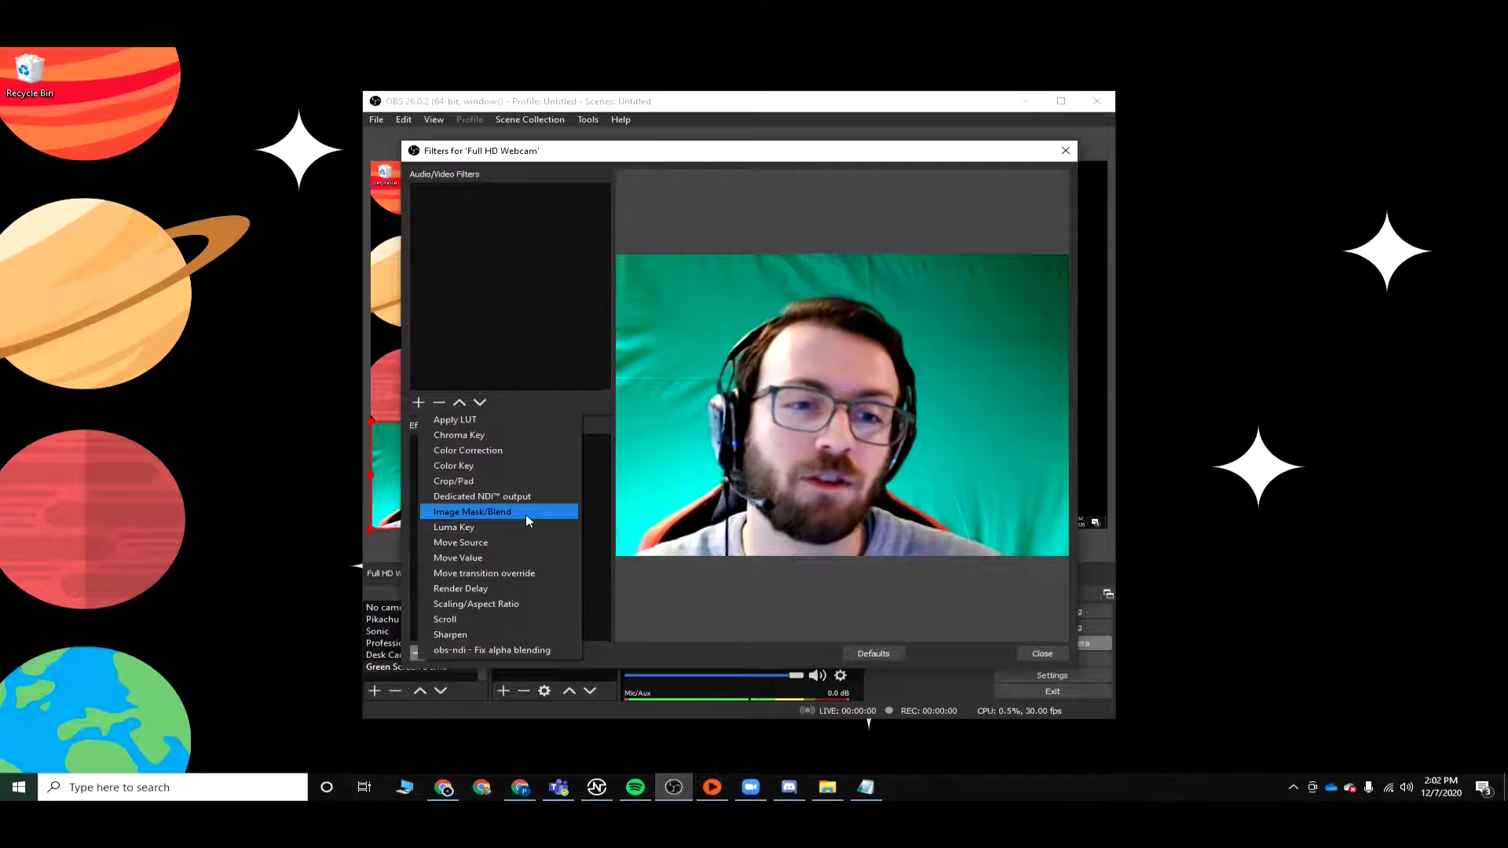
{"action": "left_click", "coordinate": [477, 440]}
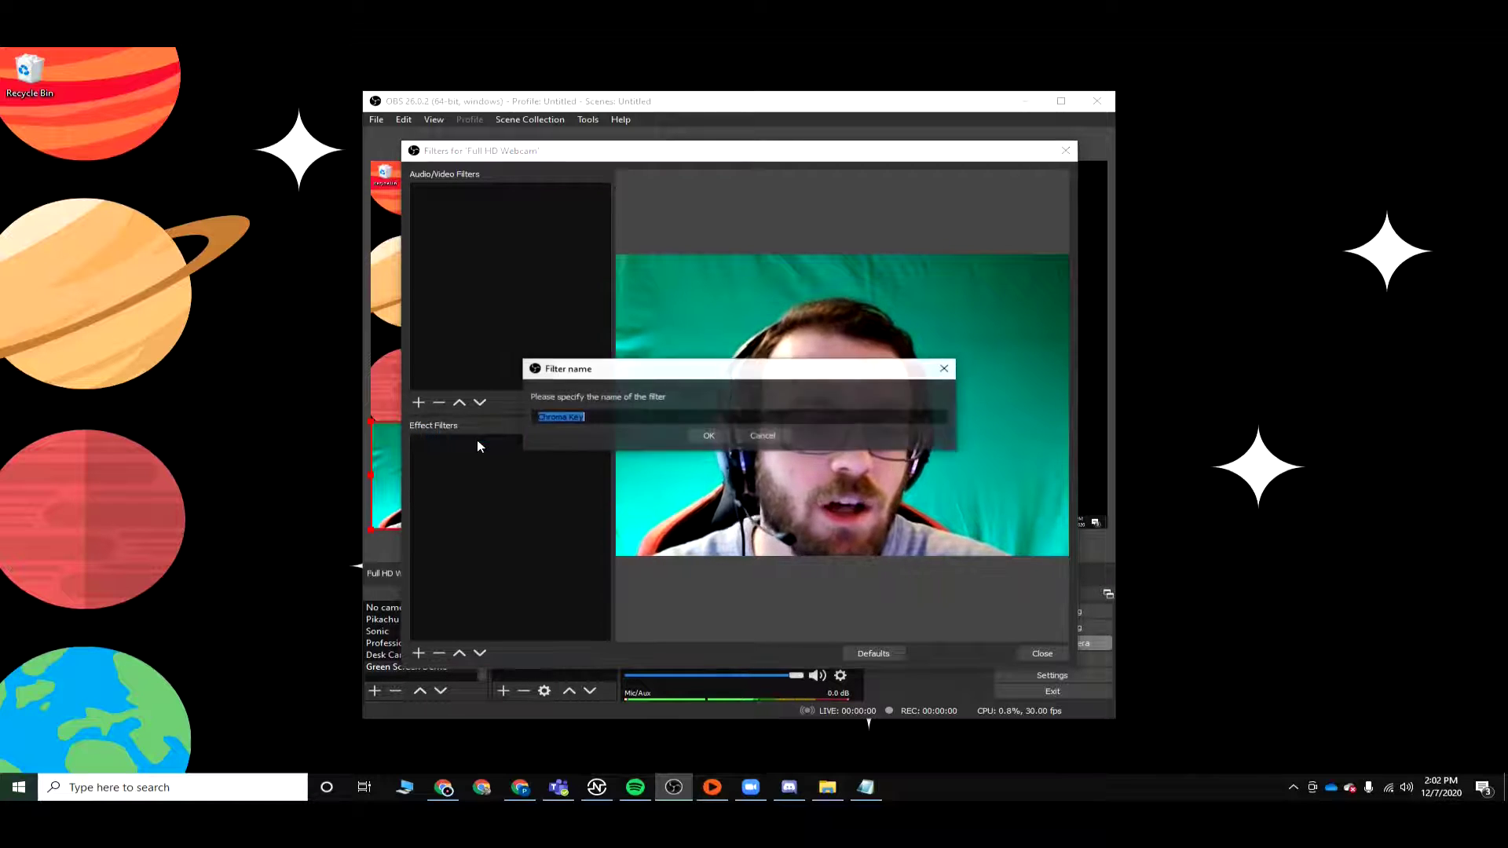
{"action": "left_click", "coordinate": [711, 437]}
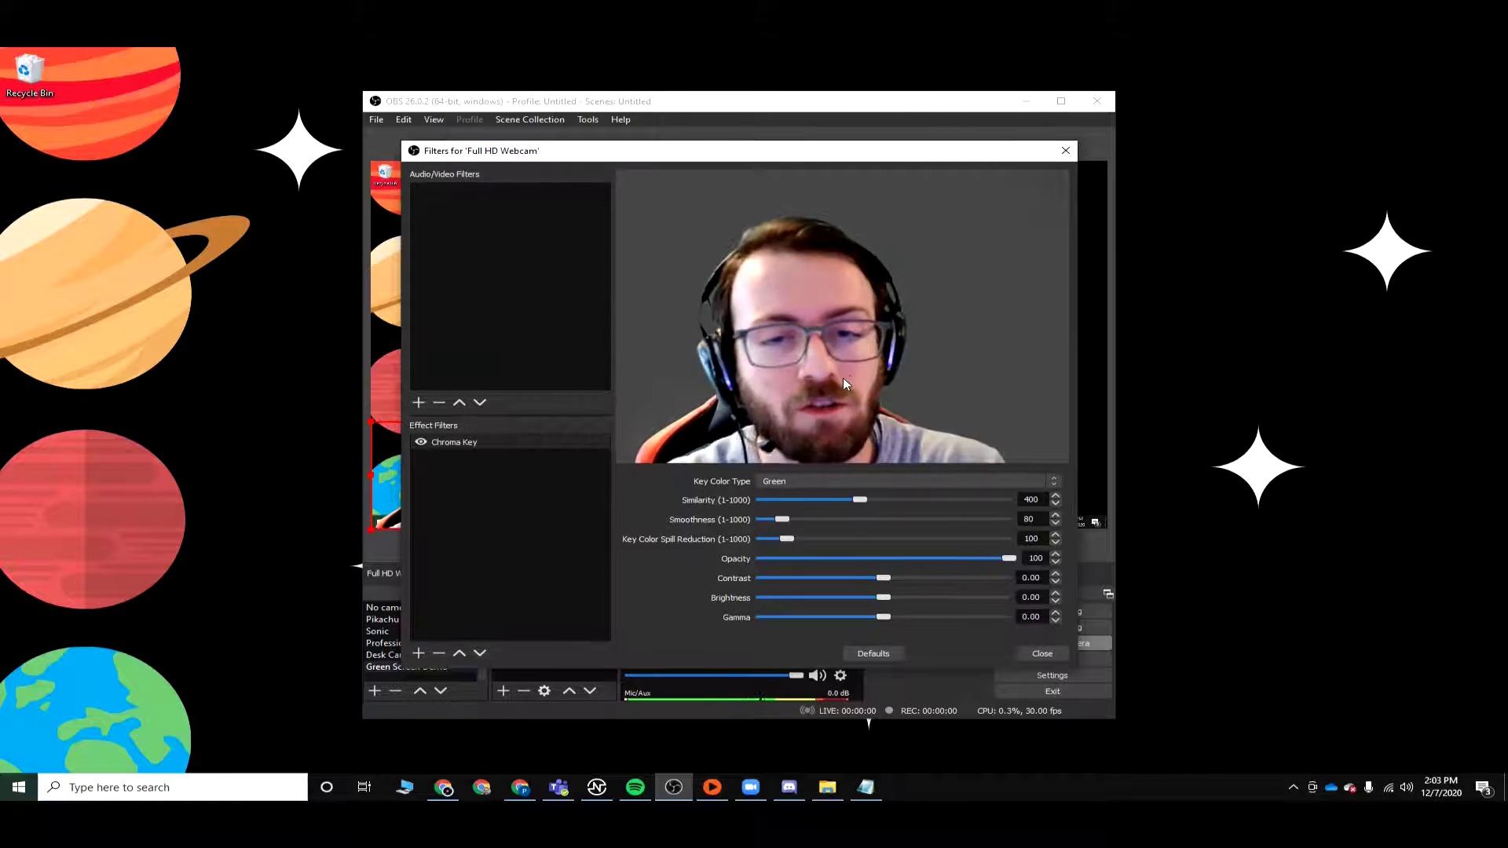
Try the Blue and Magenta key color types in the Chroma Key filter and return to Green.
{"action": "left_click", "coordinate": [816, 481]}
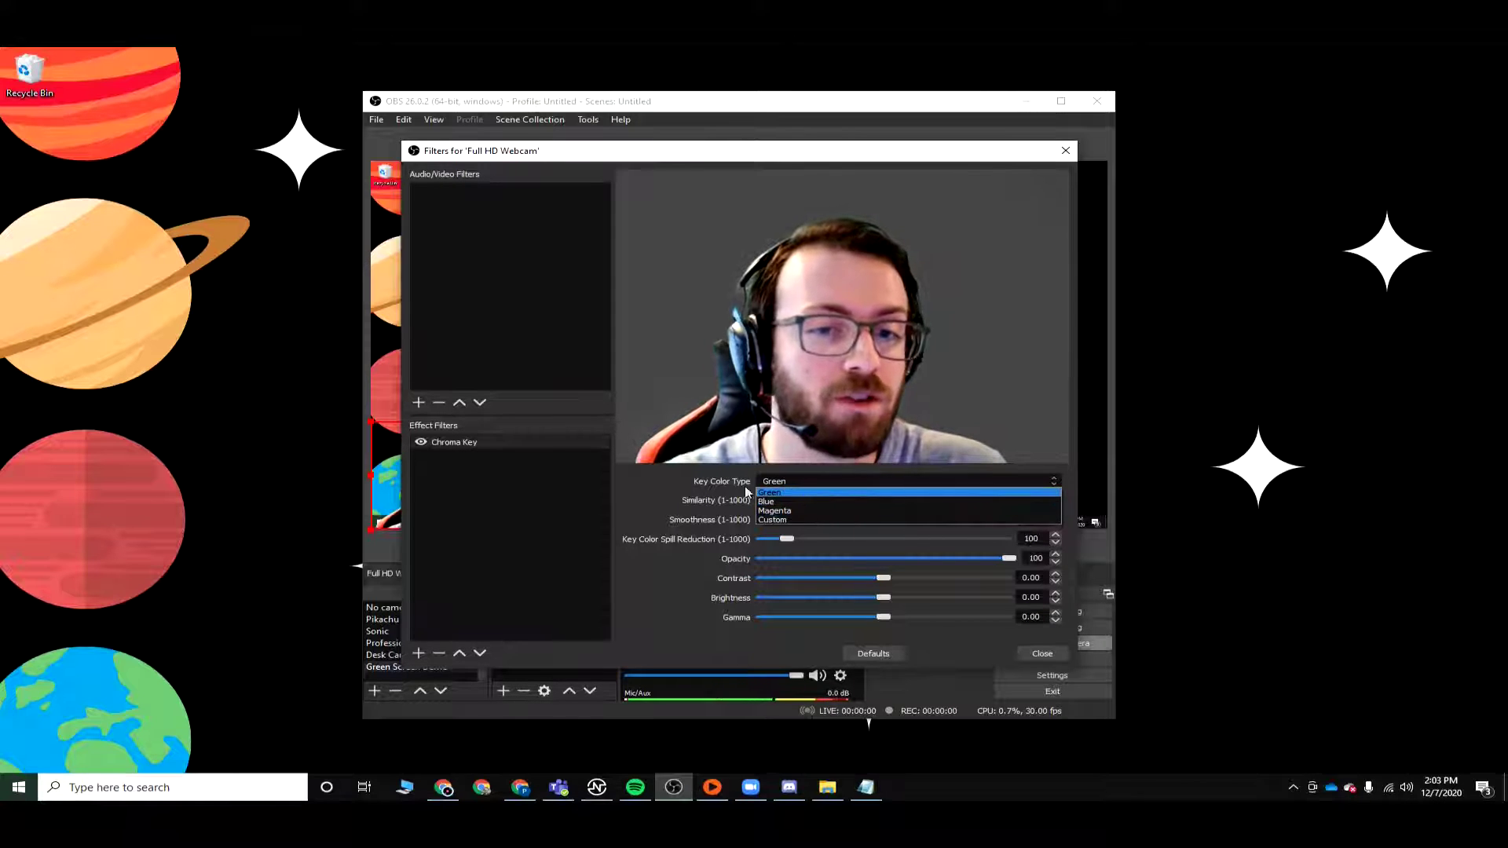
{"action": "left_click", "coordinate": [823, 493]}
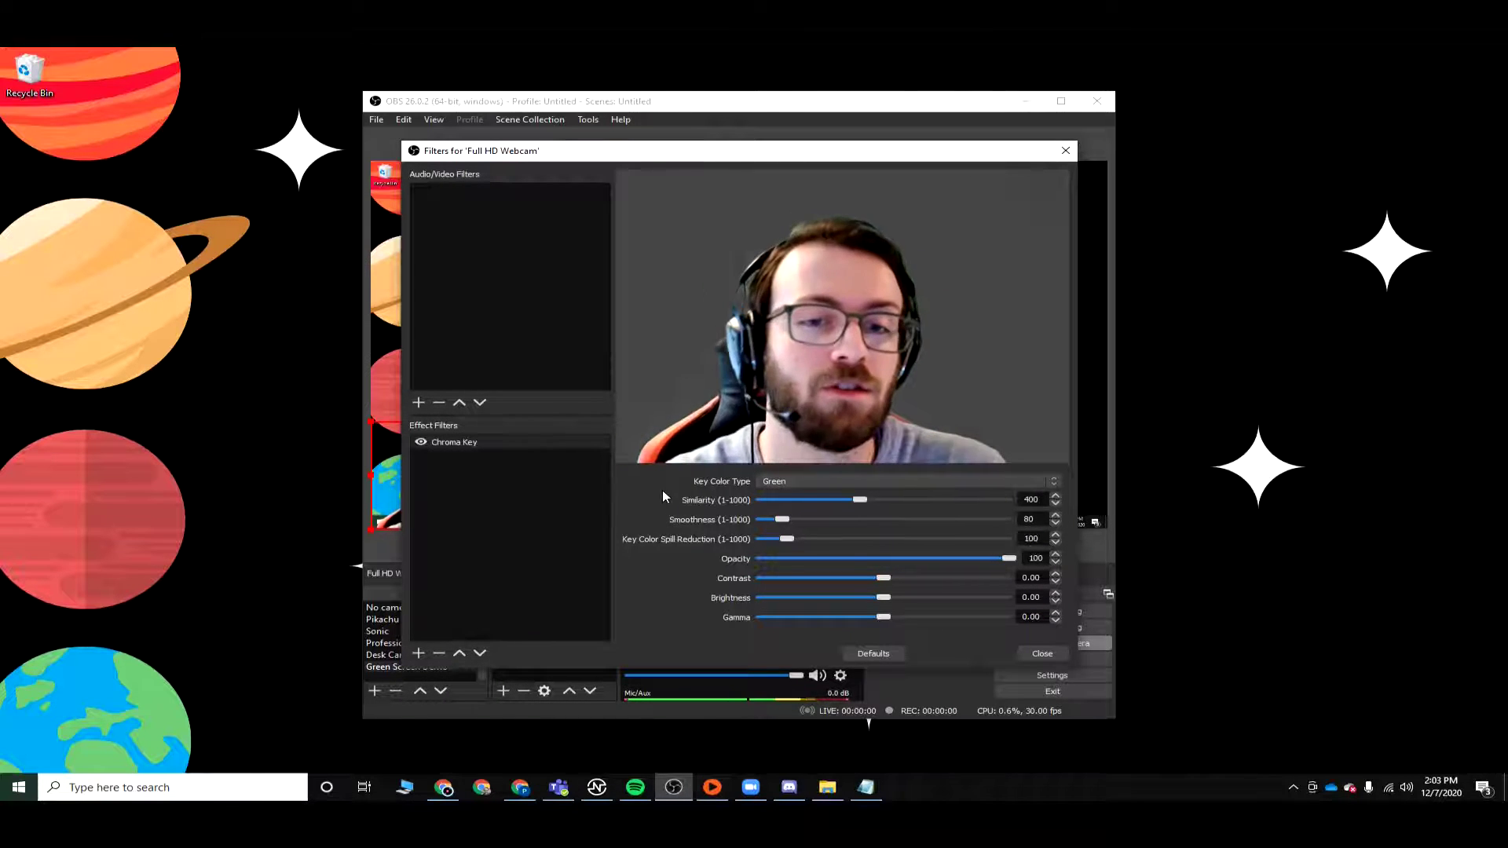
{"action": "left_click", "coordinate": [810, 483]}
{"action": "left_click", "coordinate": [812, 502]}
{"action": "left_click", "coordinate": [826, 482]}
{"action": "left_click", "coordinate": [836, 510]}
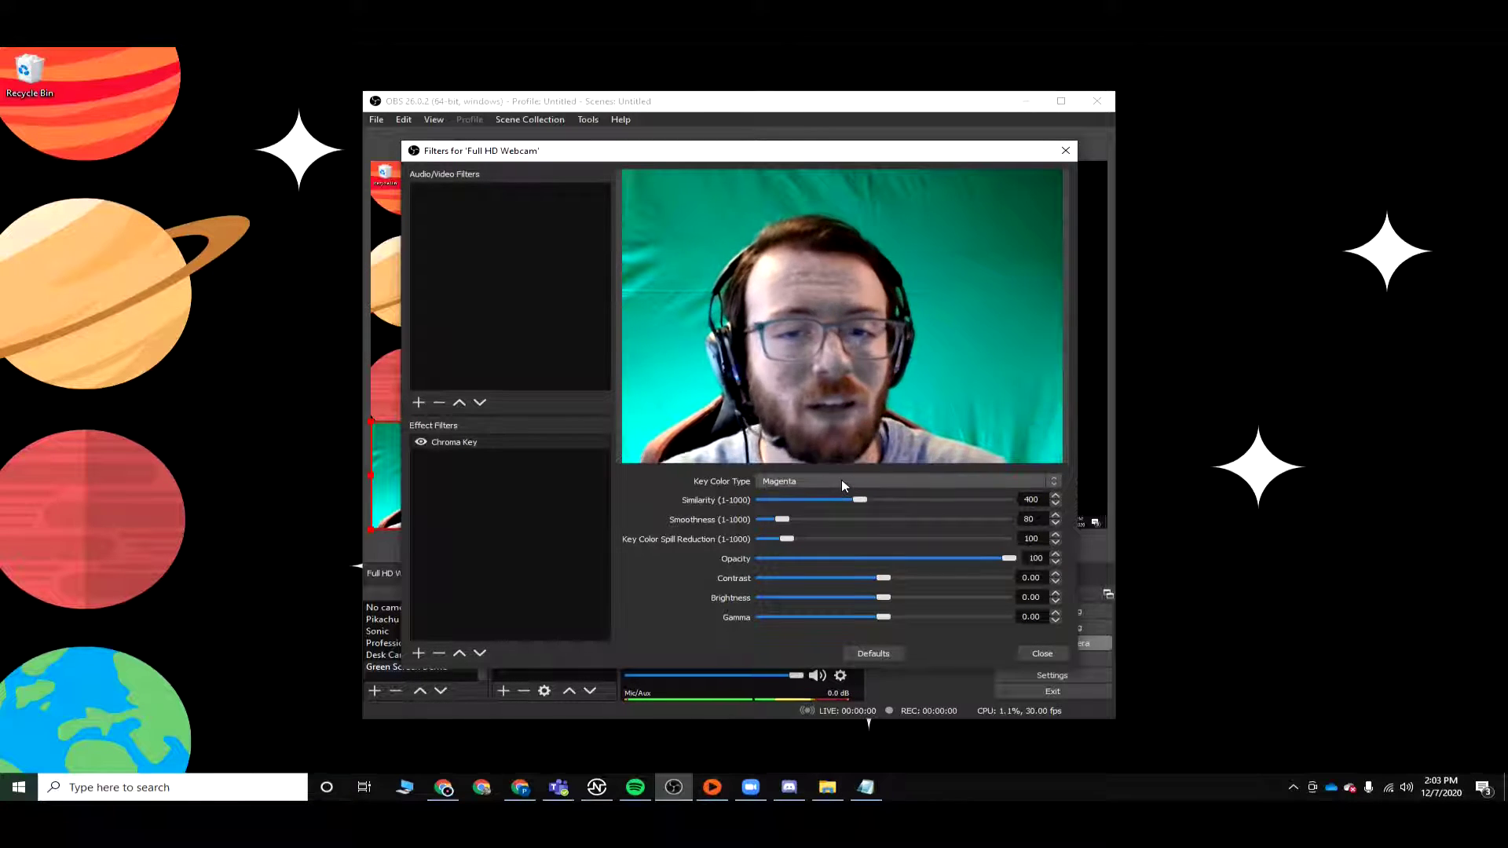
{"action": "left_click", "coordinate": [836, 482]}
{"action": "left_click", "coordinate": [837, 492]}
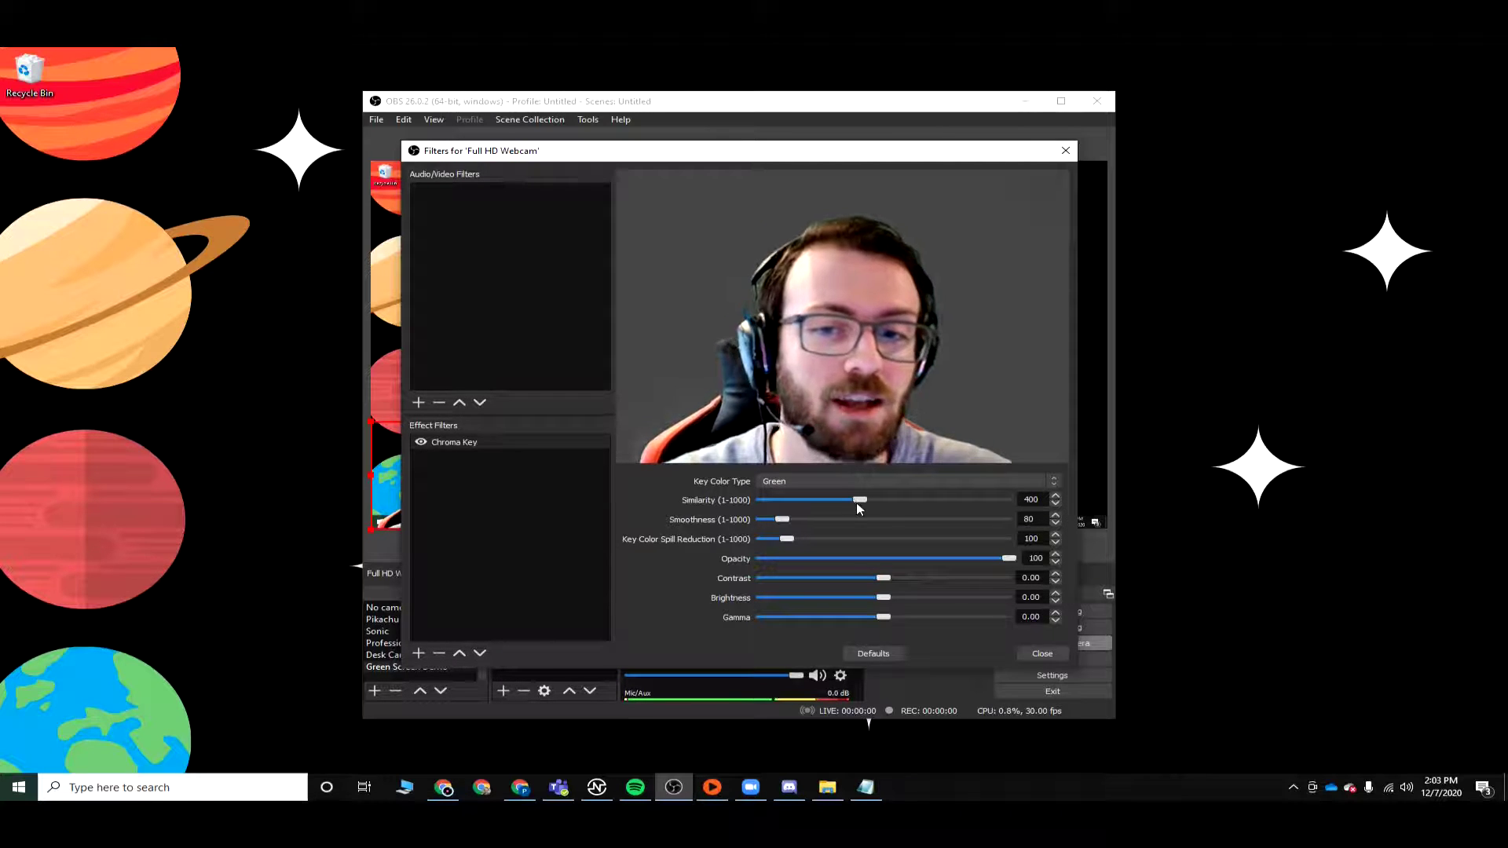
Test the Chroma Key Similarity at lower and higher values such as 287 and 486, and settle on 414.
{"action": "left_click_drag", "start_coordinate": [861, 503], "coordinate": [833, 501]}
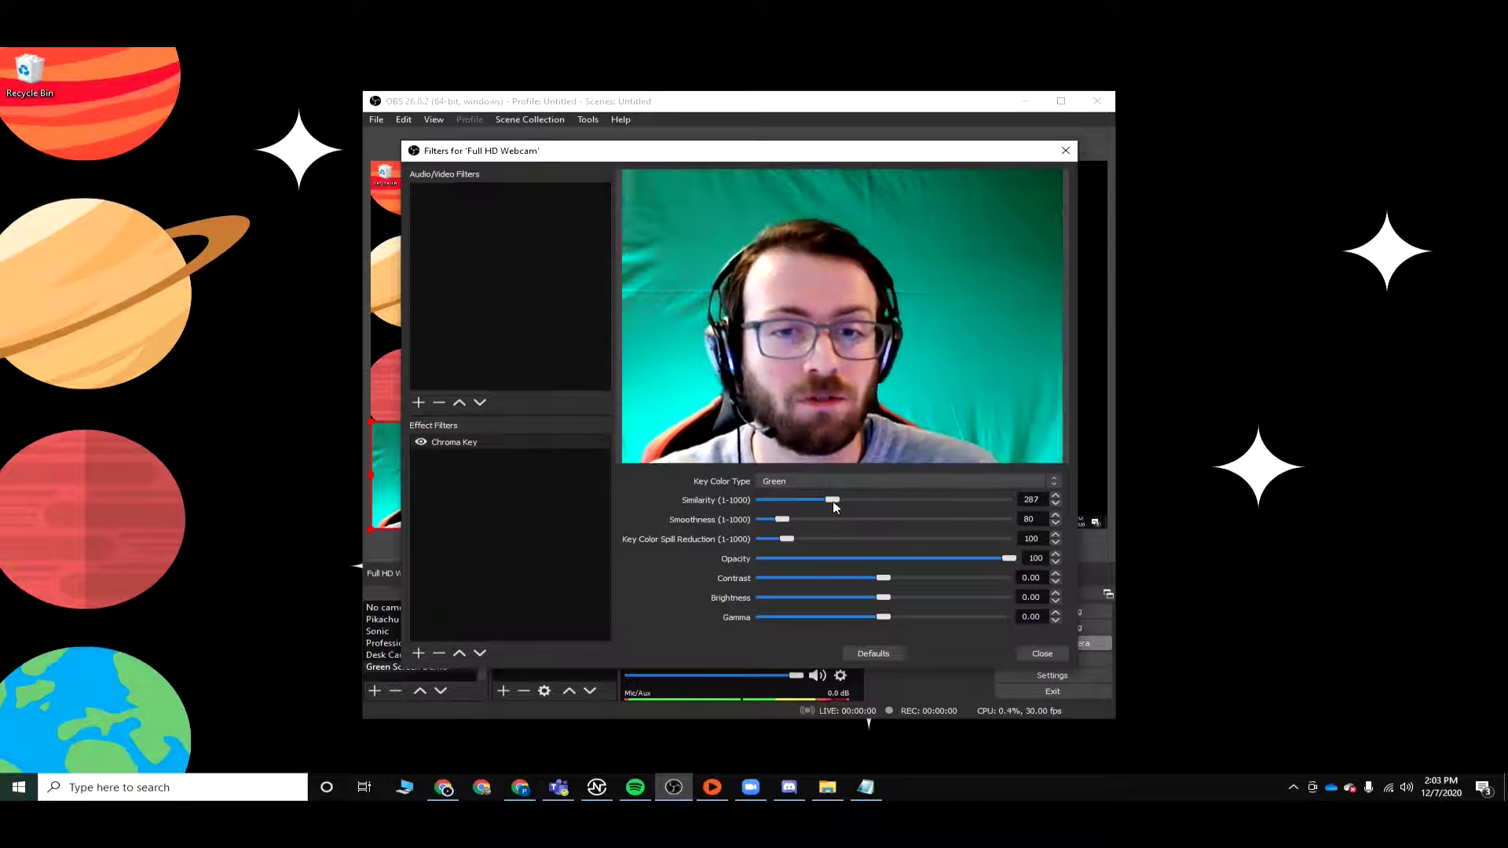
{"action": "left_click_drag", "start_coordinate": [832, 501], "coordinate": [886, 505]}
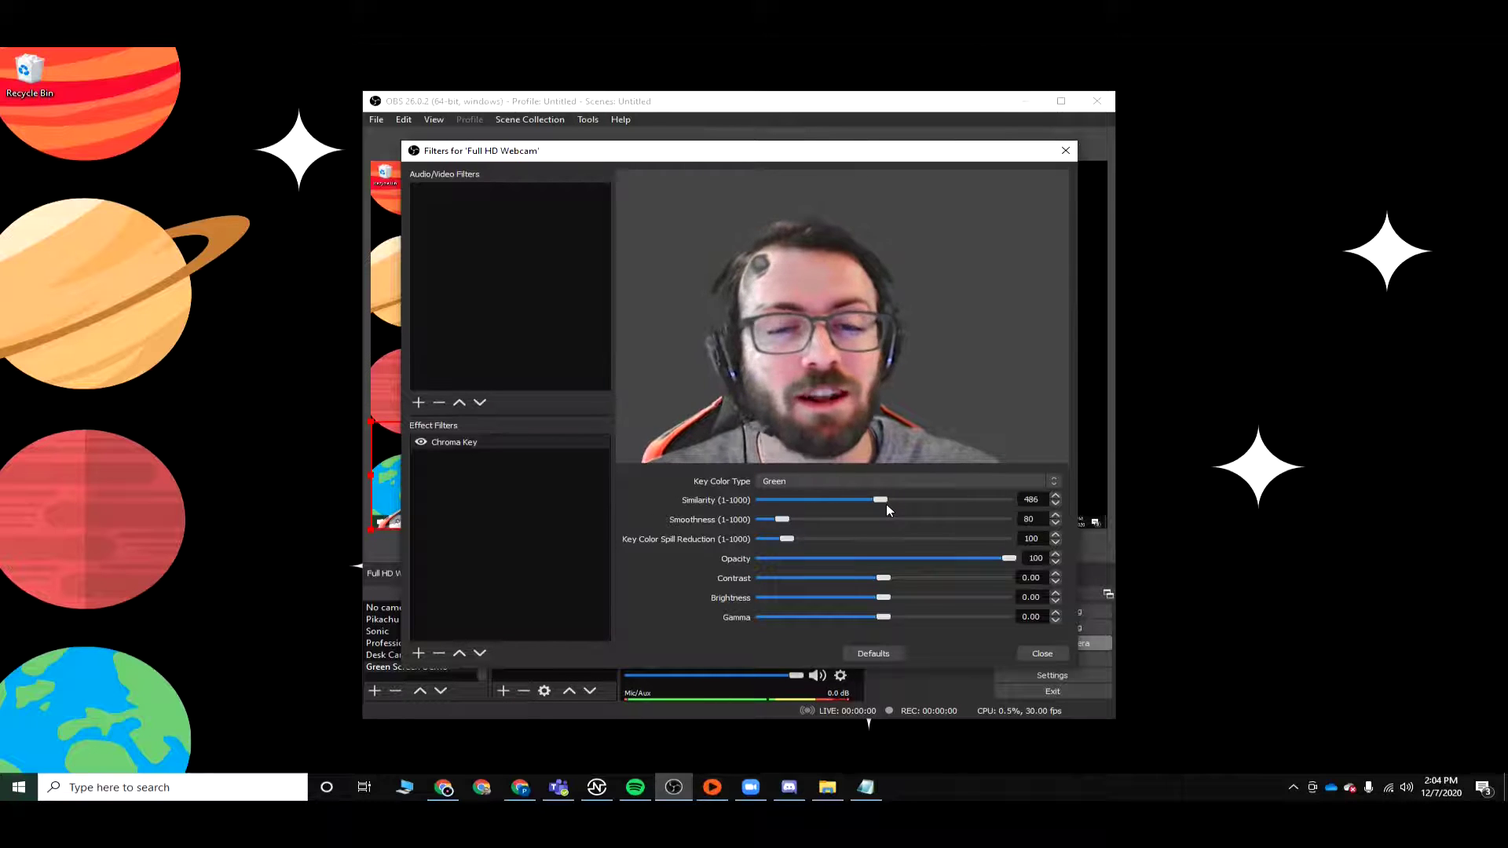
{"action": "left_click_drag", "start_coordinate": [886, 504], "coordinate": [869, 505]}
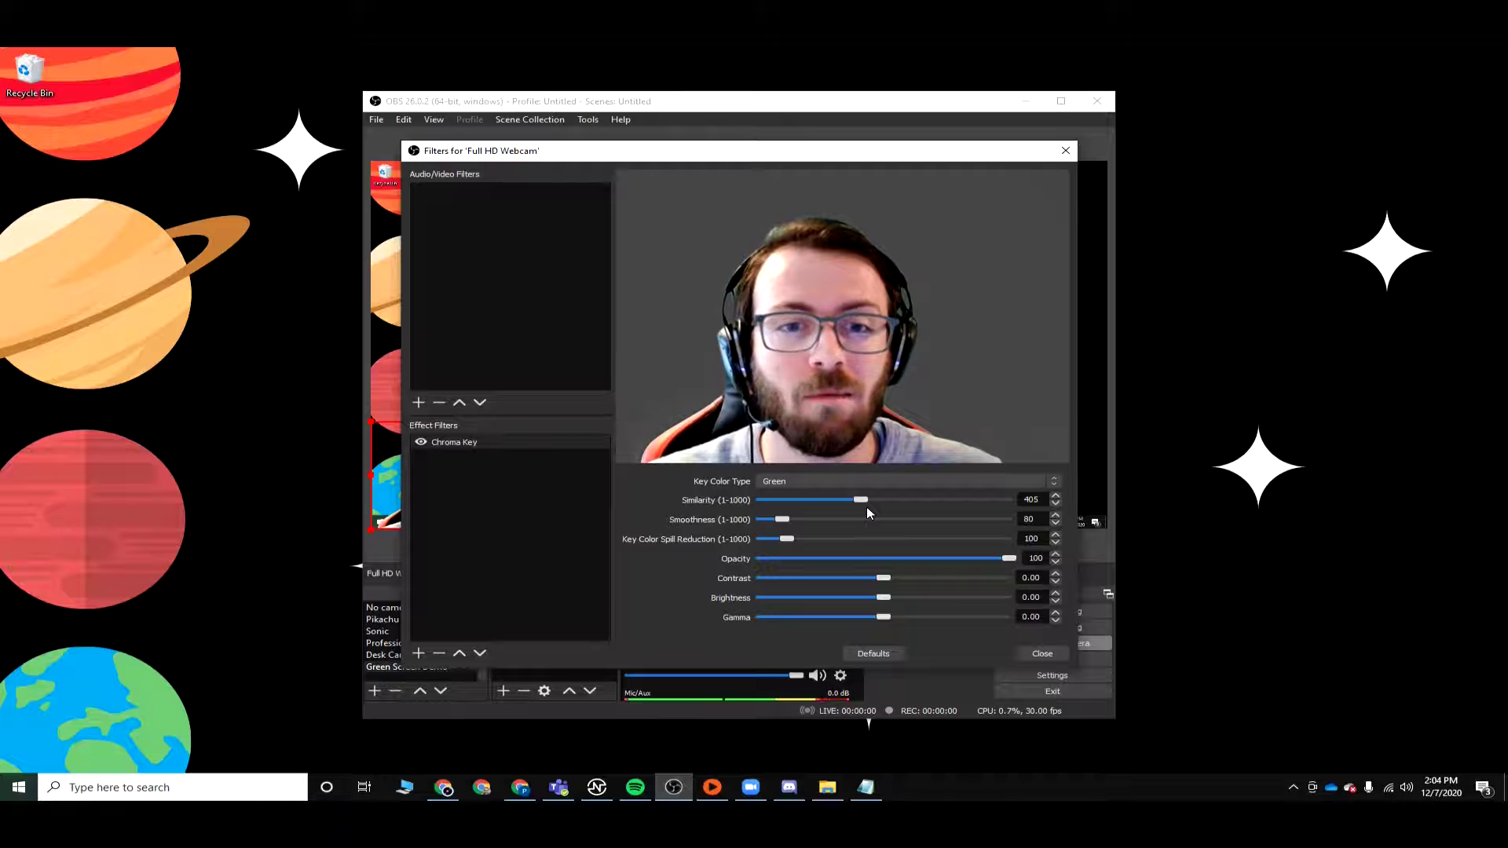
{"action": "scroll", "coordinate": [867, 506], "scroll_direction": "up", "scroll_amount": 1}
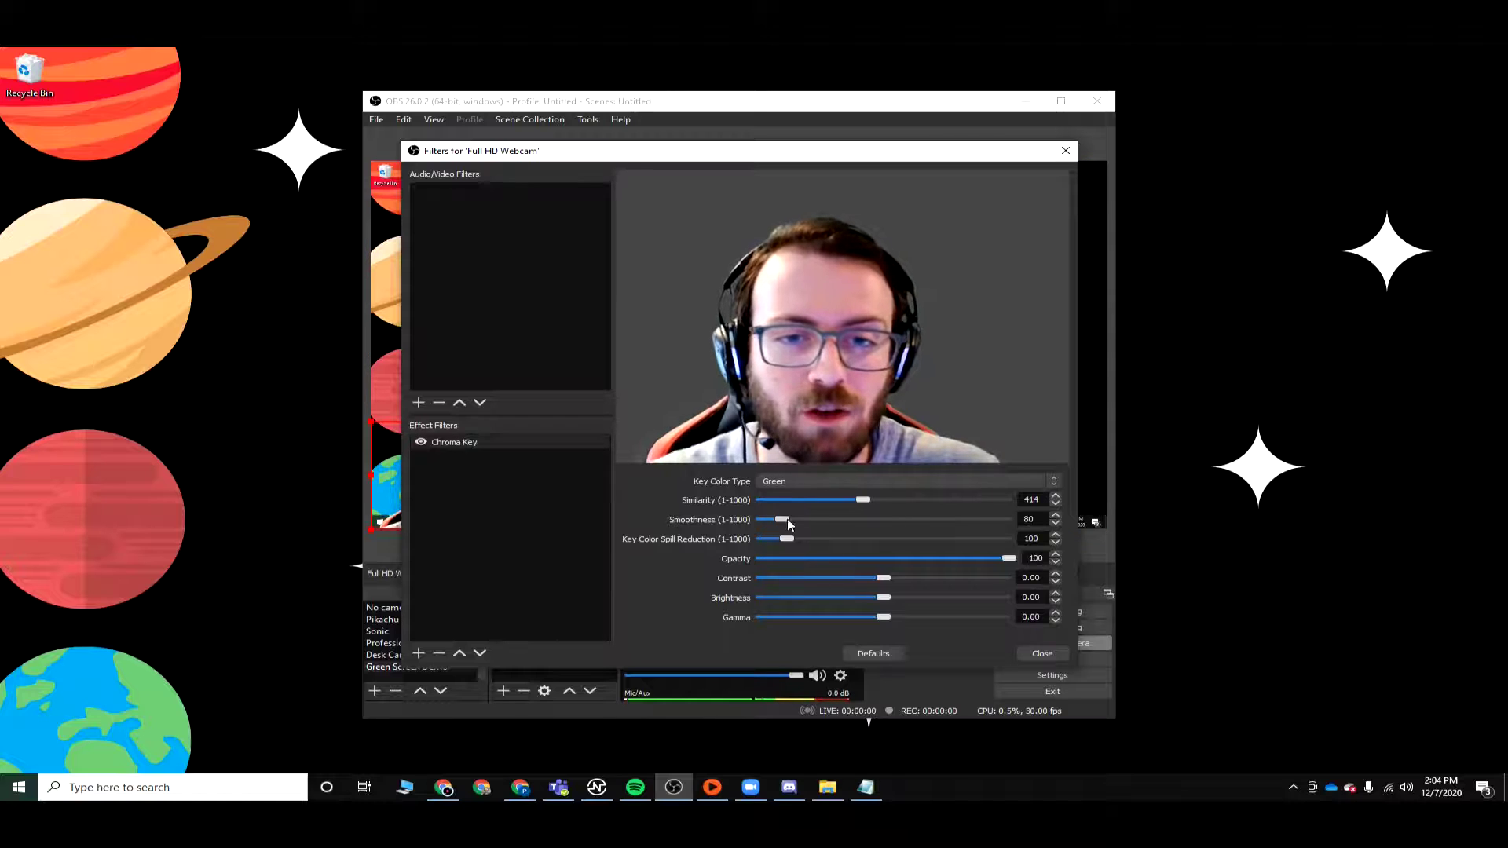
Adjust the Chroma Key Smoothness to 79, close the webcam's filters and deselect the source.
{"action": "mouse_move", "coordinate": [783, 522]}
{"action": "left_mouse_down"}
{"action": "mouse_move", "coordinate": [805, 525]}
{"action": "mouse_move", "coordinate": [780, 531]}
{"action": "left_mouse_up"}
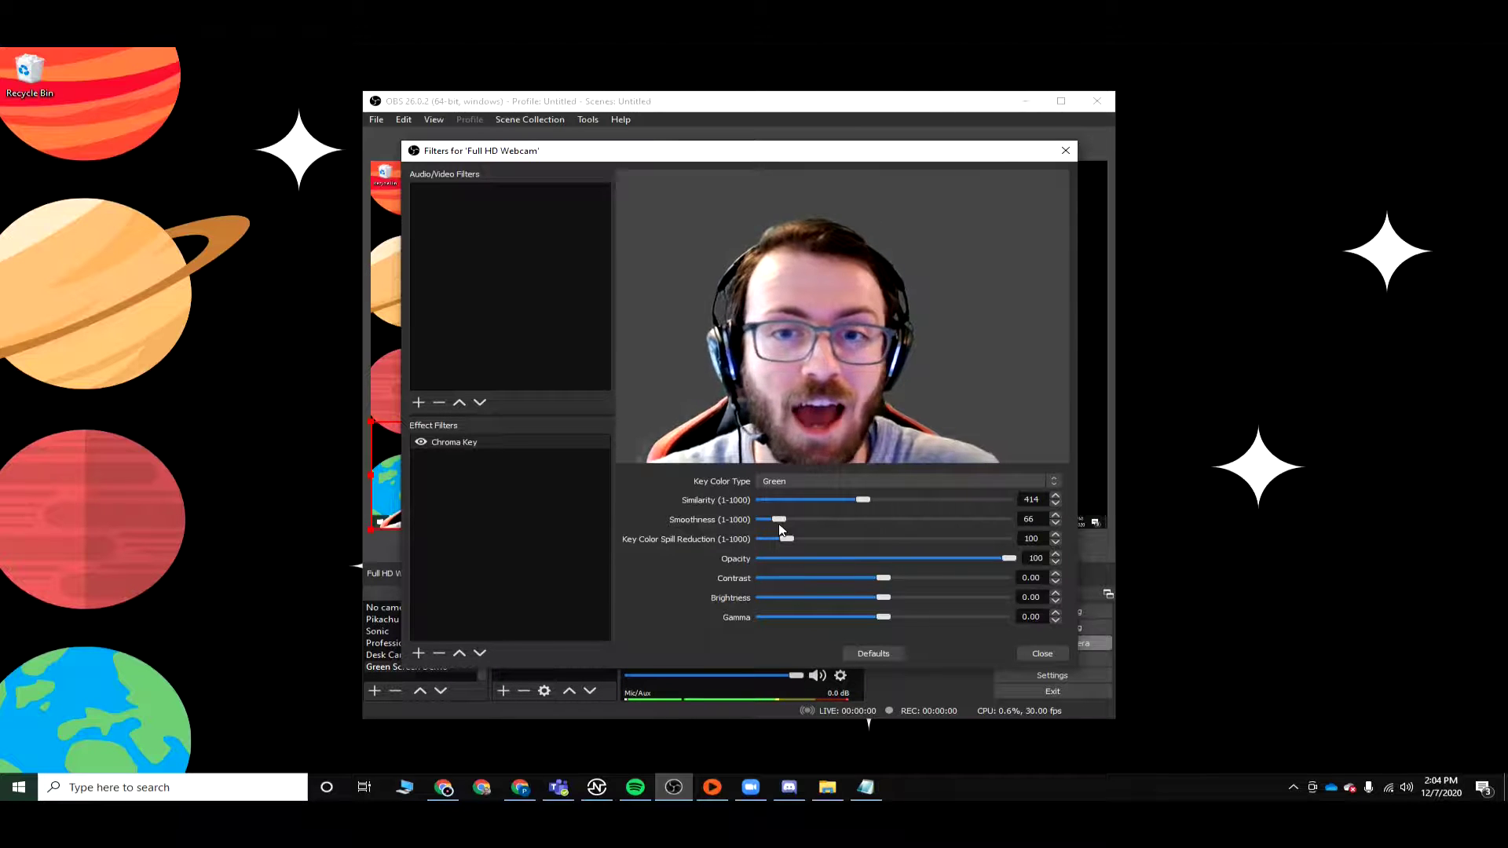
{"action": "left_click_drag", "start_coordinate": [780, 523], "coordinate": [783, 523]}
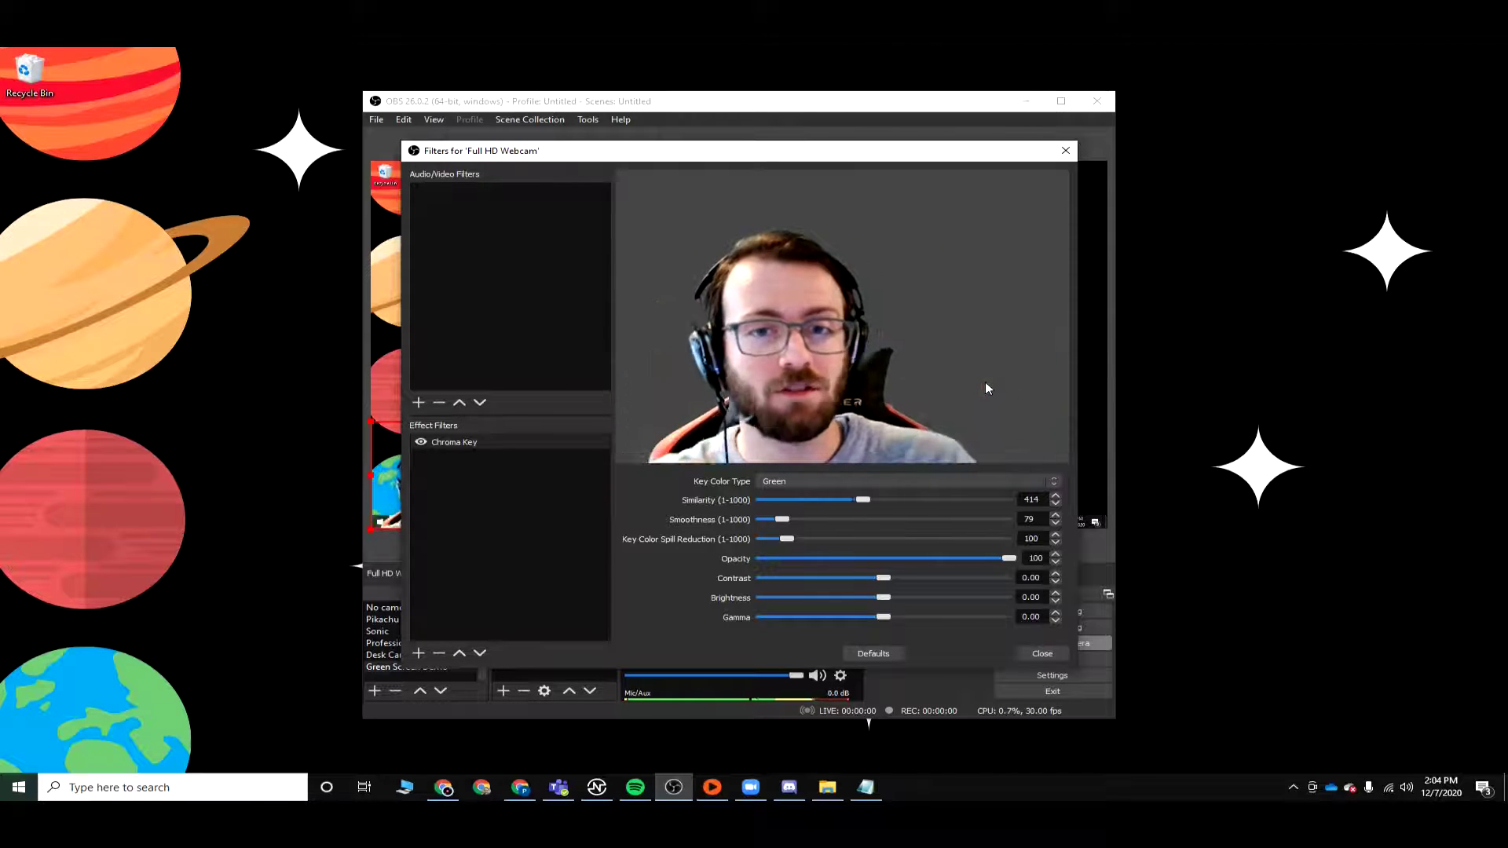
{"action": "left_click", "coordinate": [1042, 653]}
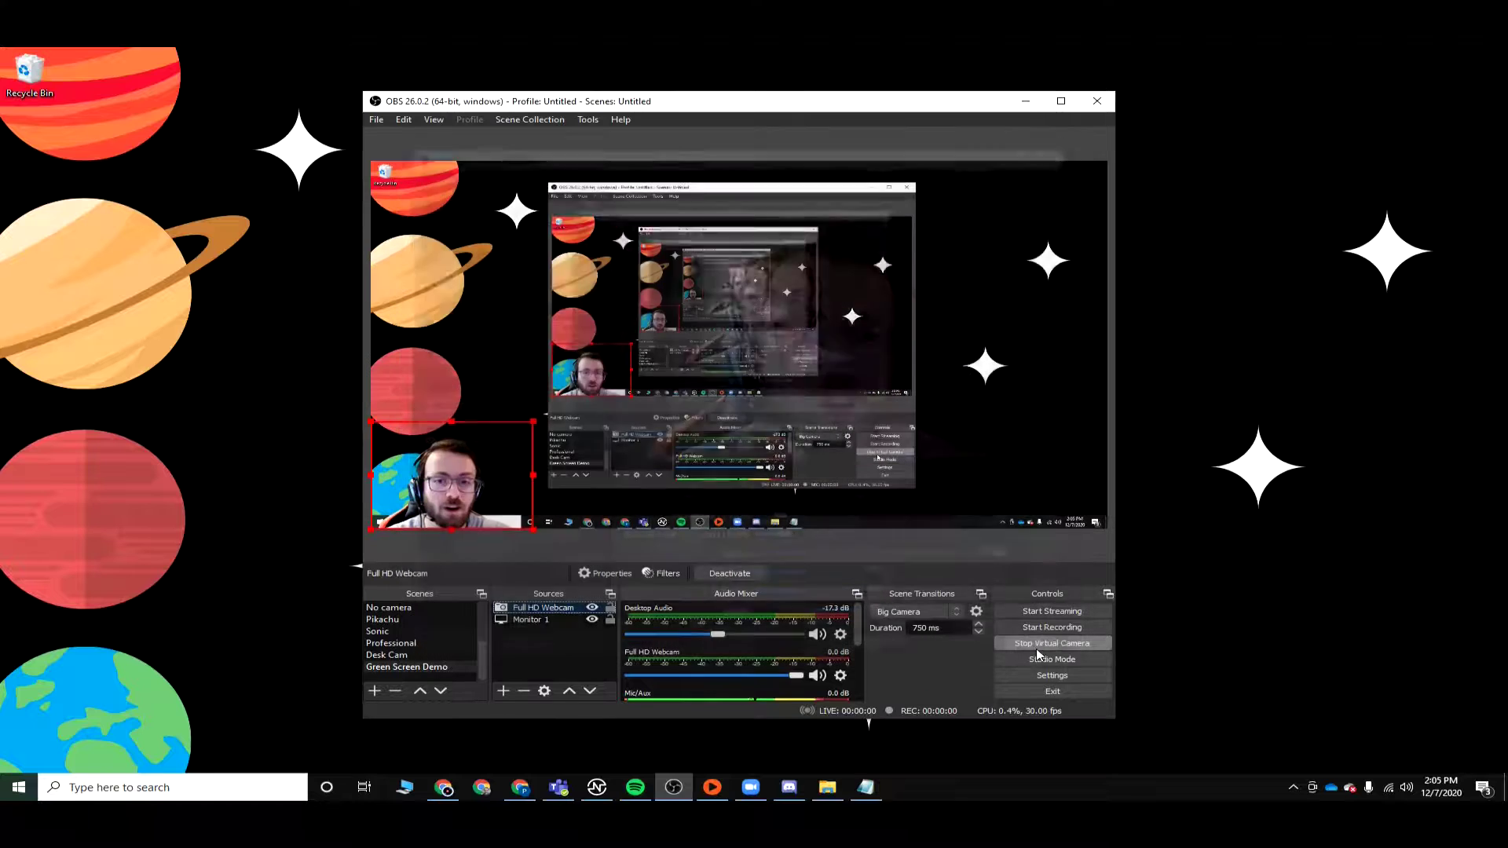
{"action": "left_click", "coordinate": [488, 552]}
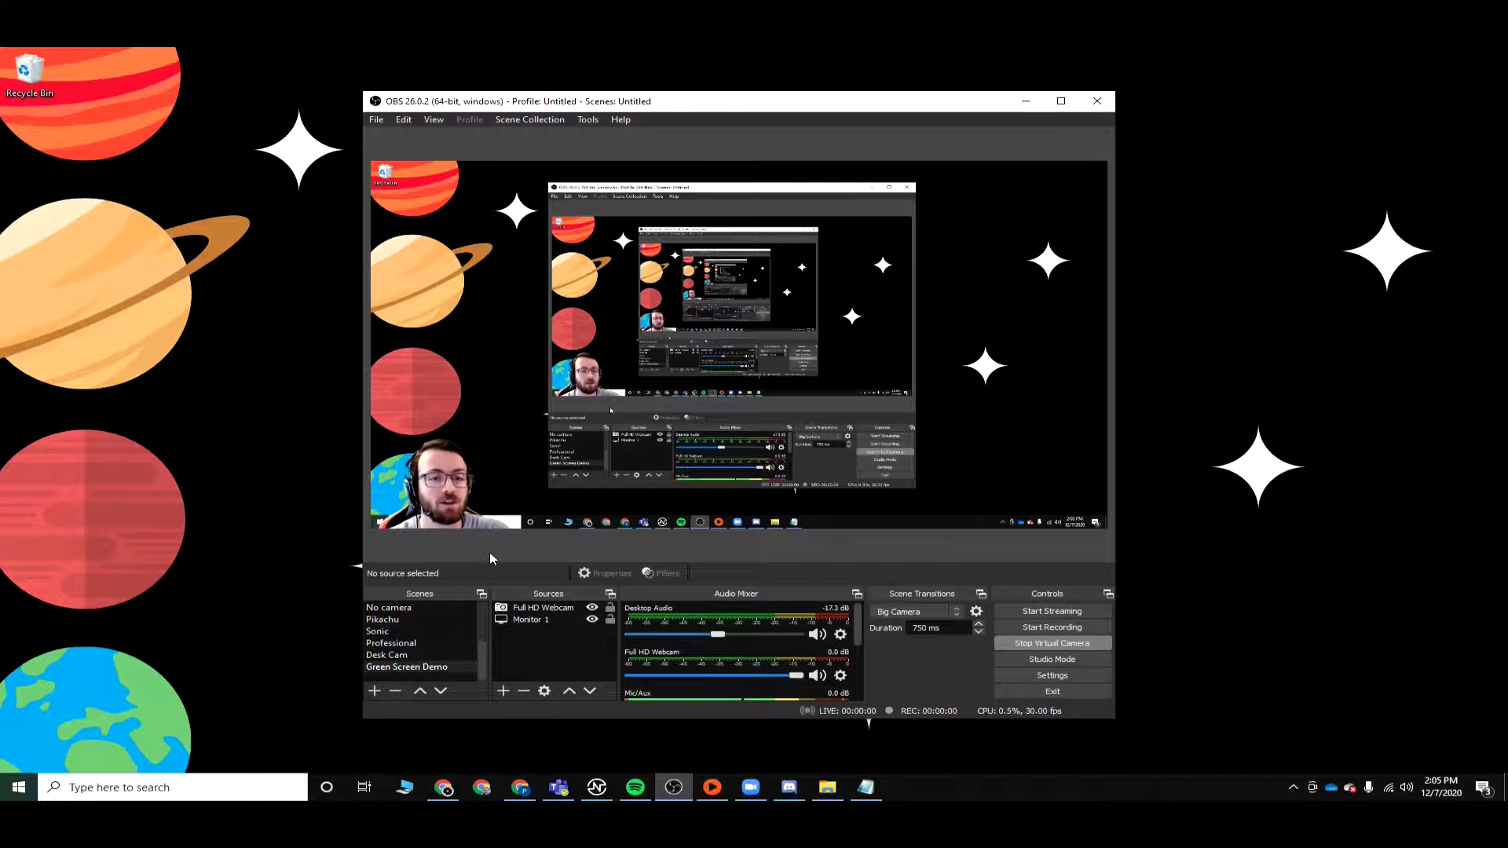
Move the keyed webcam overlay across the canvas and back to the lower-left corner, and deselect it.
{"action": "left_click_drag", "start_coordinate": [467, 477], "coordinate": [587, 373]}
{"action": "left_click_drag", "start_coordinate": [724, 410], "coordinate": [467, 481]}
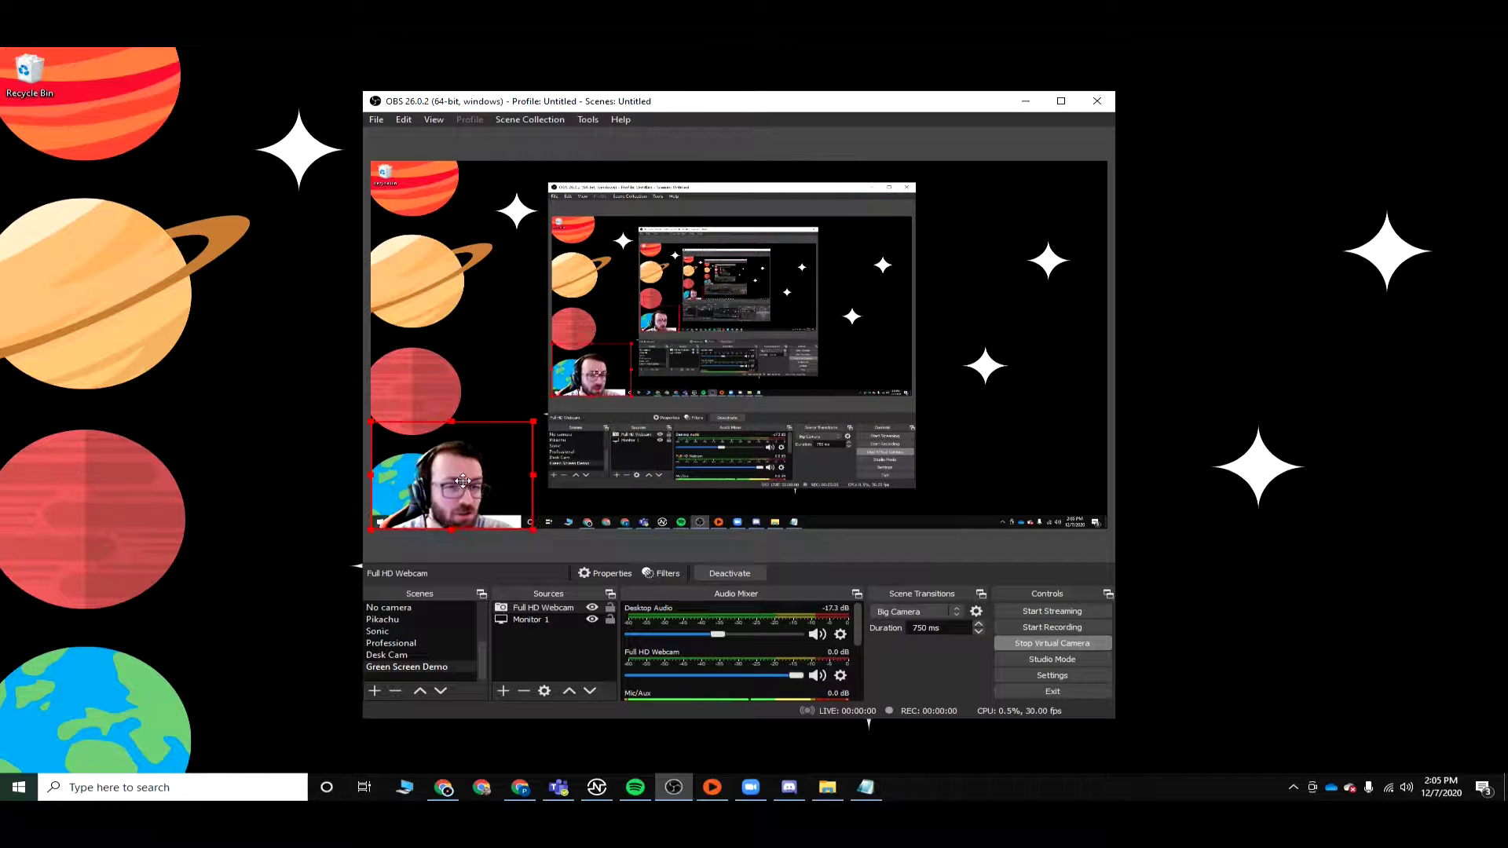
{"action": "left_click", "coordinate": [493, 553]}
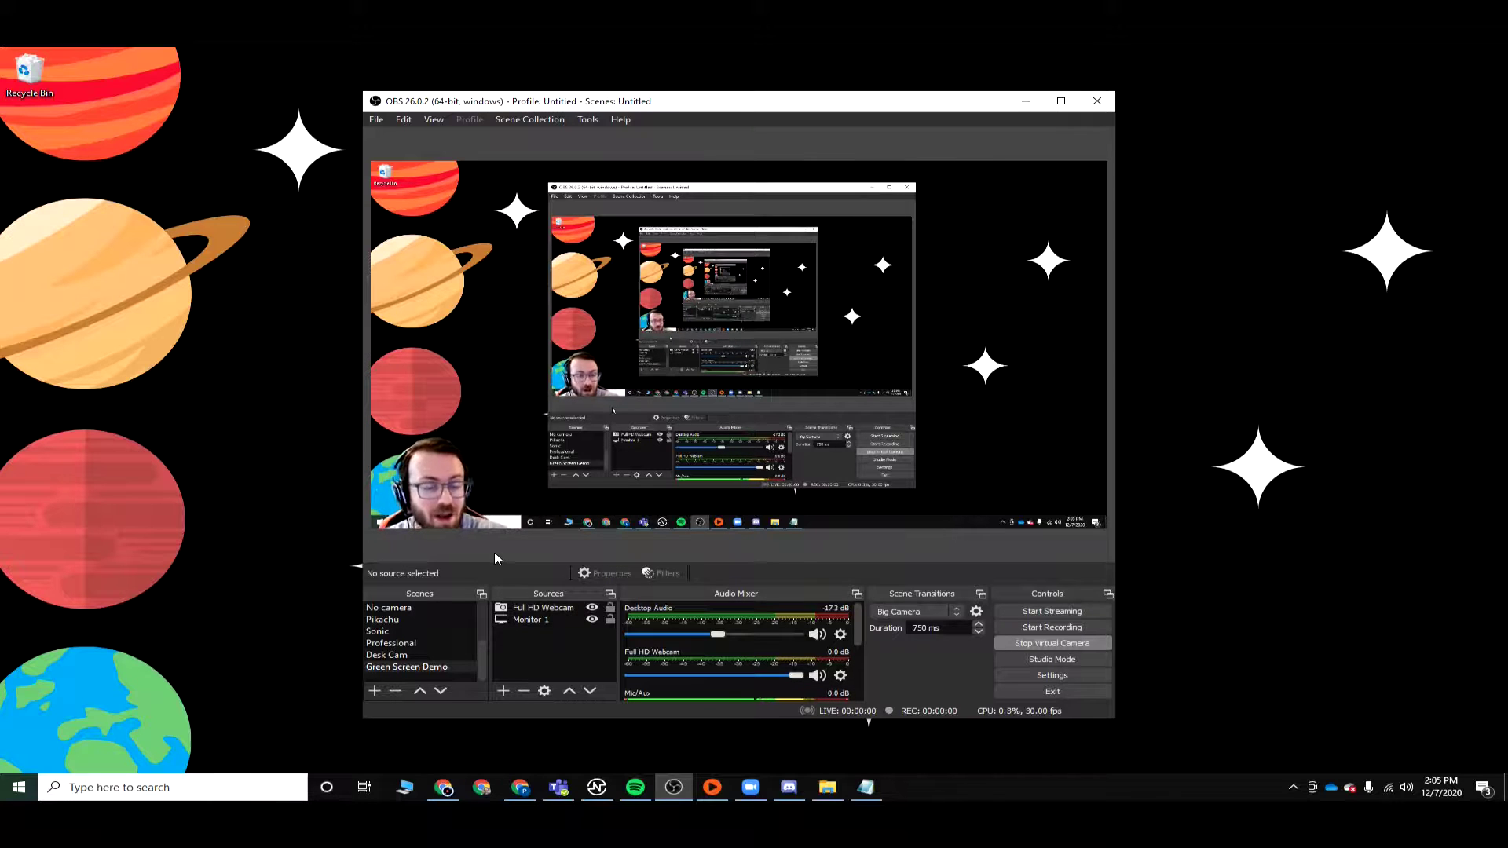
Enlarge the keyed webcam to cover most of the canvas and shrink it back to a small lower-left overlay.
{"action": "left_click", "coordinate": [509, 454]}
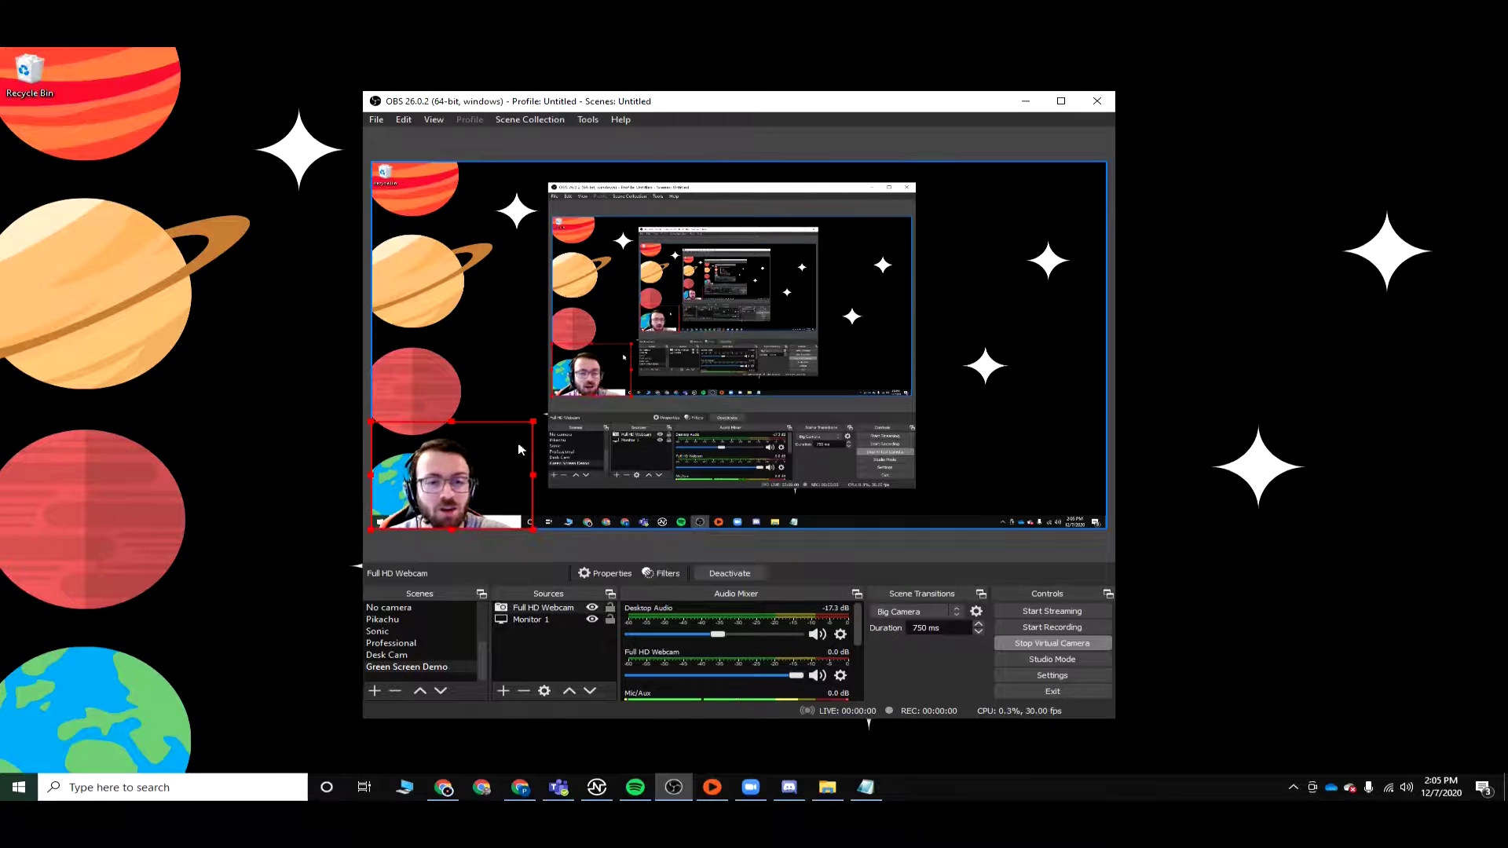
{"action": "left_click_drag", "start_coordinate": [533, 422], "coordinate": [905, 304]}
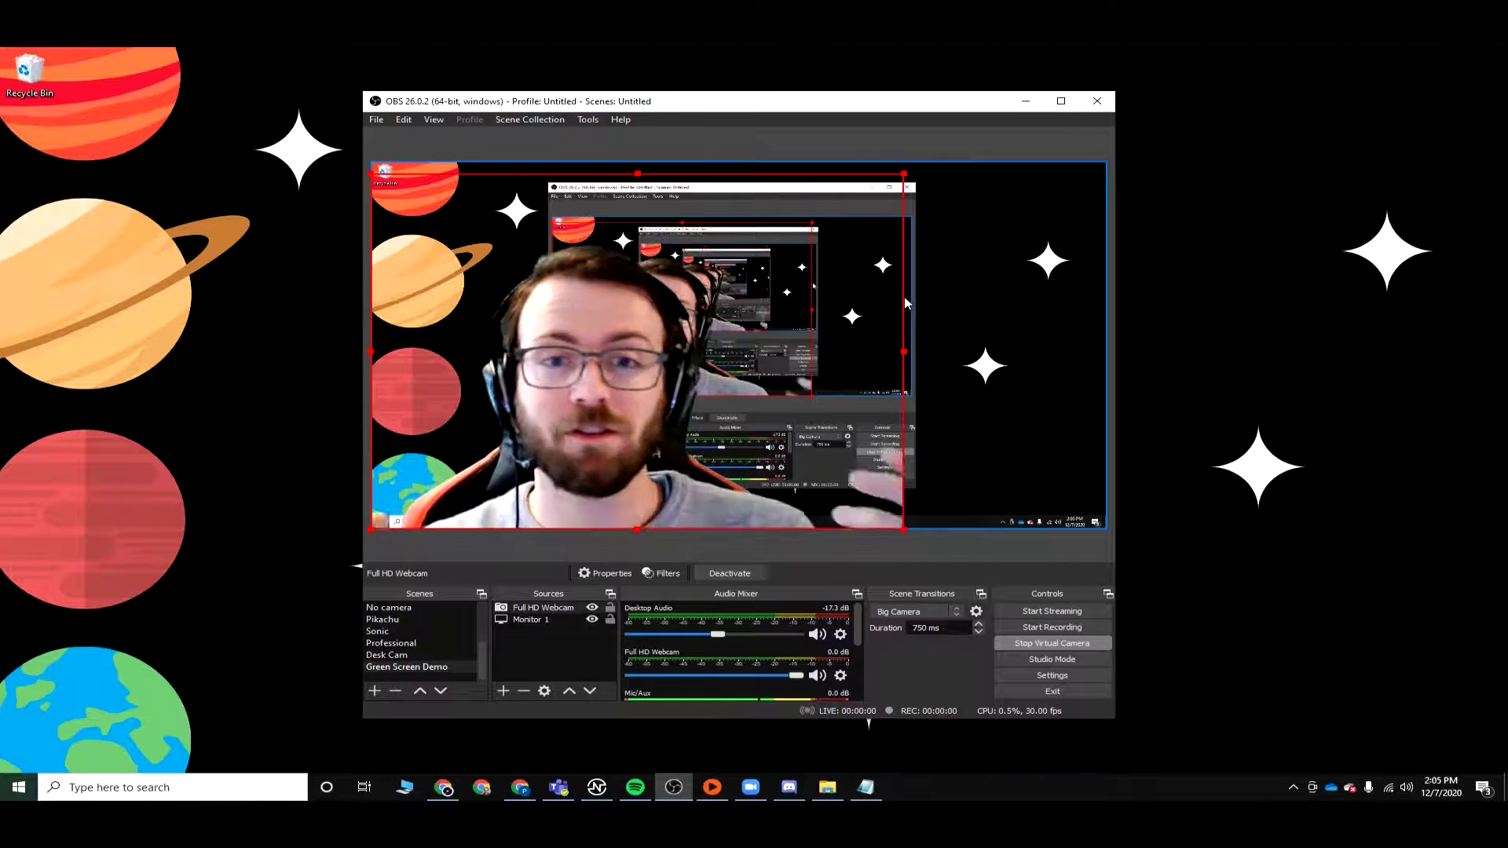
{"action": "left_click_drag", "start_coordinate": [904, 175], "coordinate": [554, 455]}
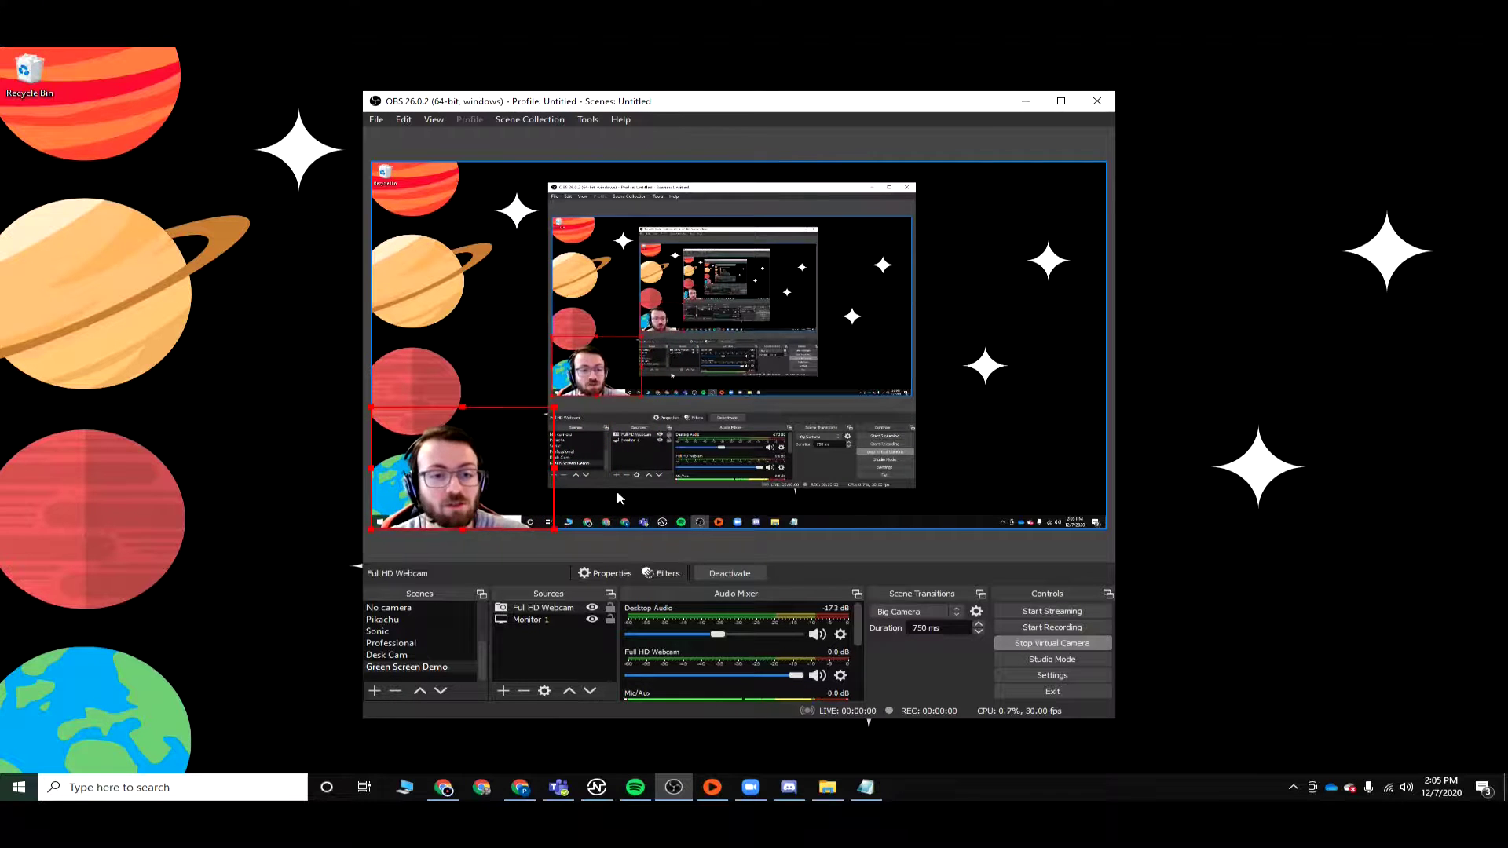